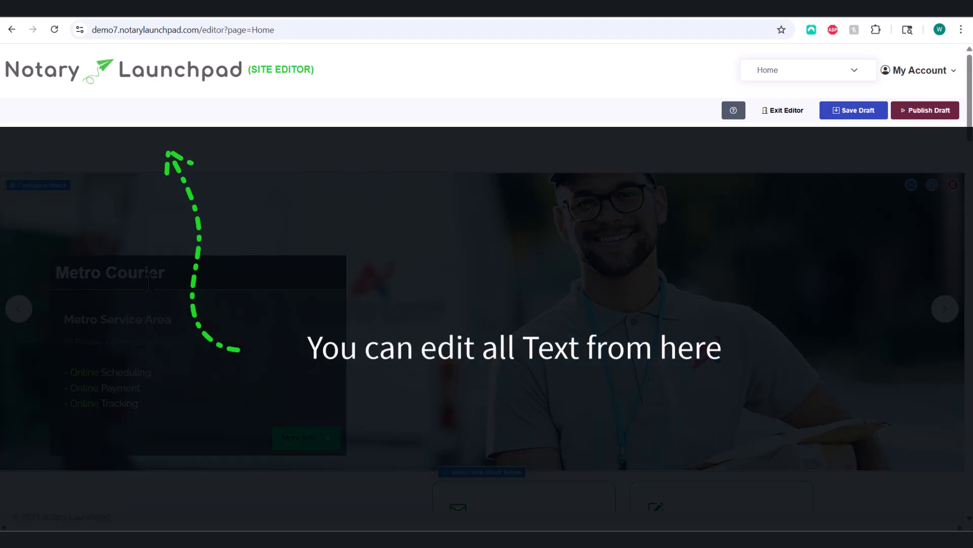
Step: Start editing the Metro Courier hero heading text
left_click(149, 276)
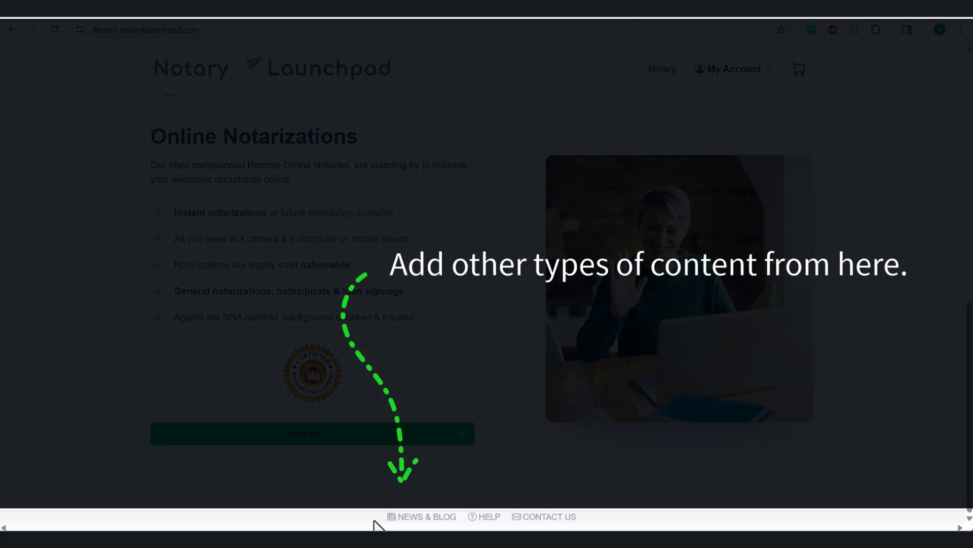
Step: Go from News & Blog to Manage Blog and review the Create New Post form
left_click(406, 517)
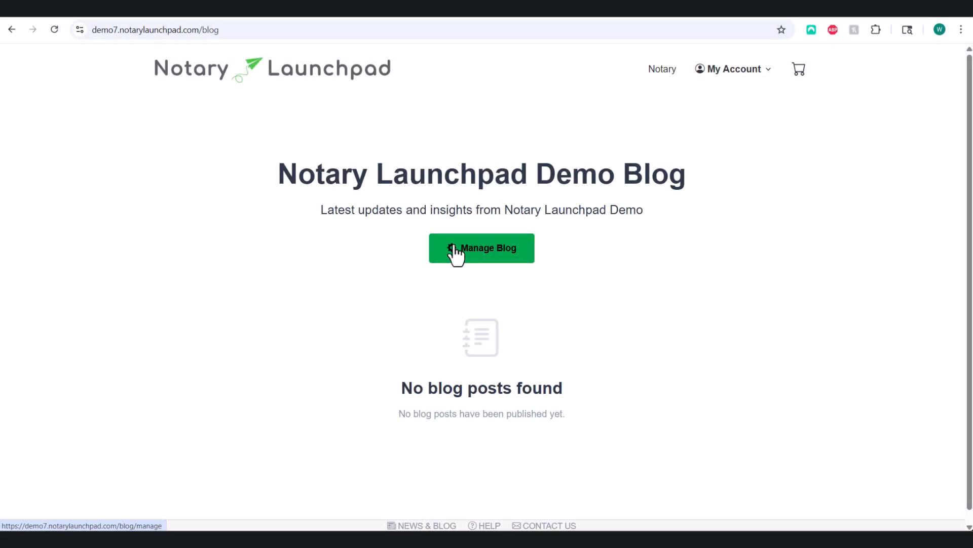
left_click(455, 254)
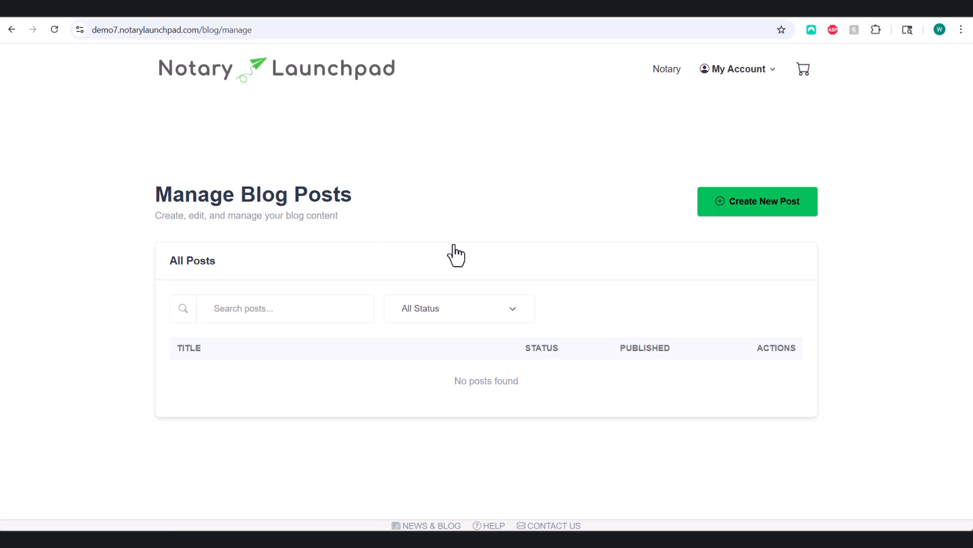
left_click(746, 220)
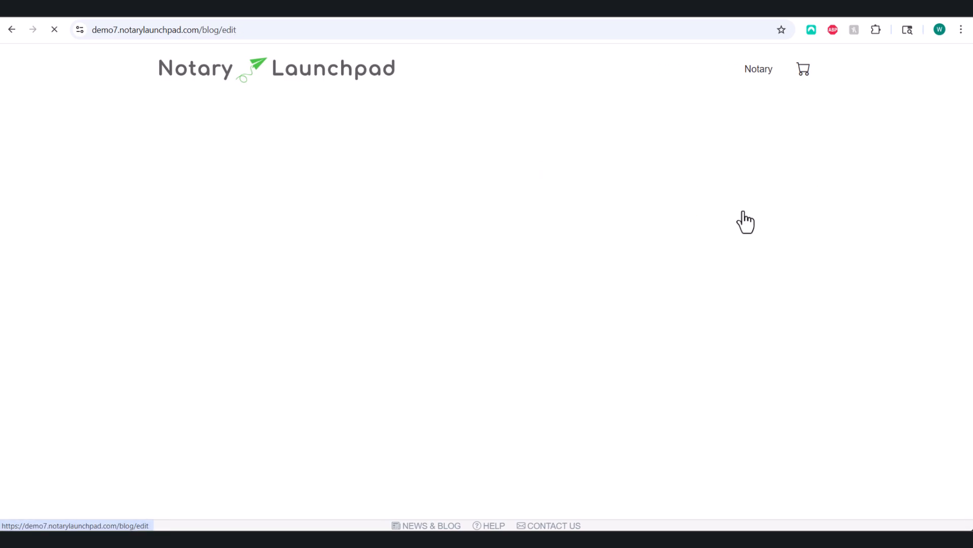
scroll(478, 276, "down", 11)
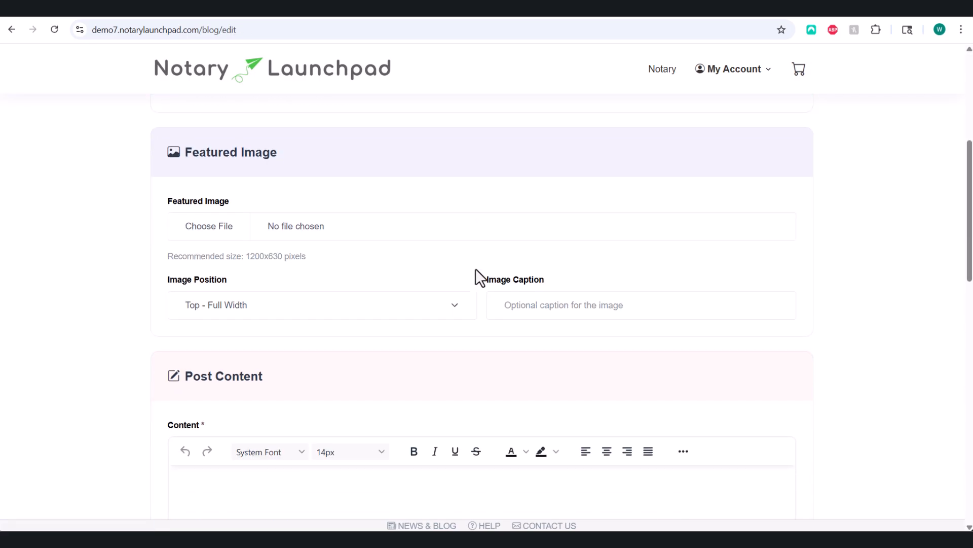
scroll(476, 268, "down", 9)
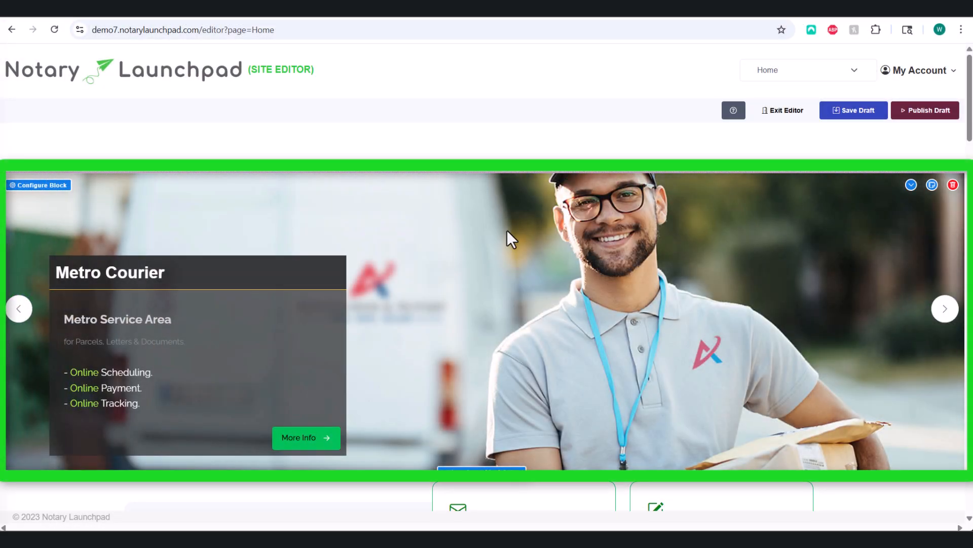
scroll(507, 230, "down", 5)
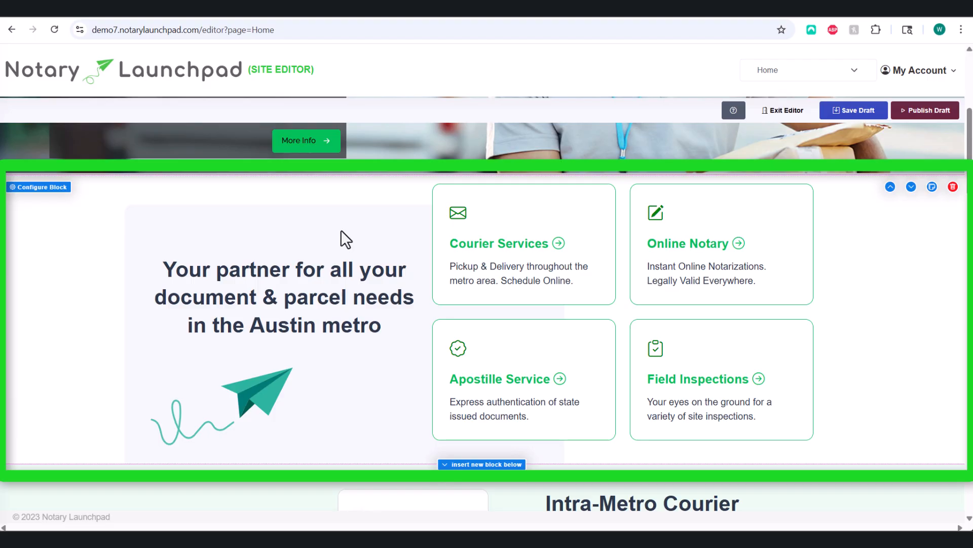
scroll(341, 230, "down", 5)
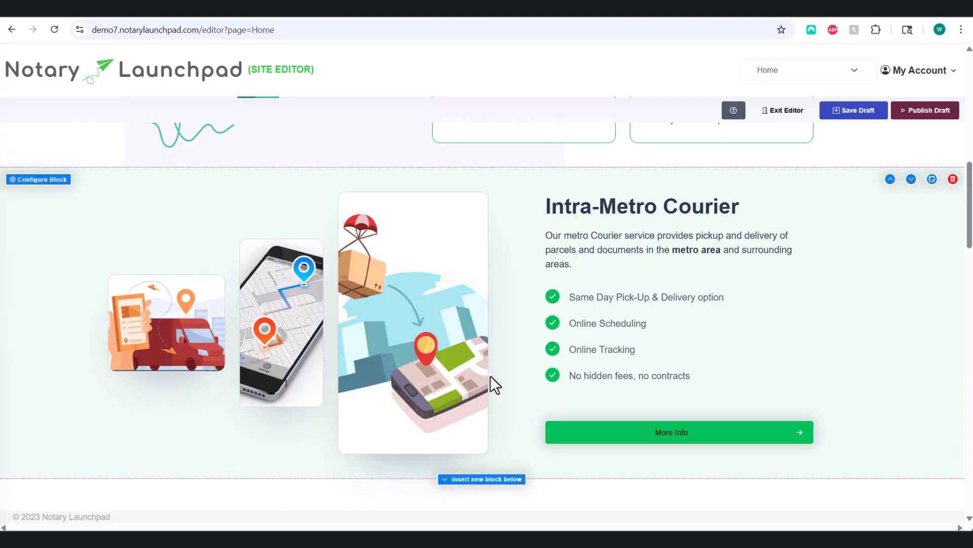
scroll(491, 375, "up", 2)
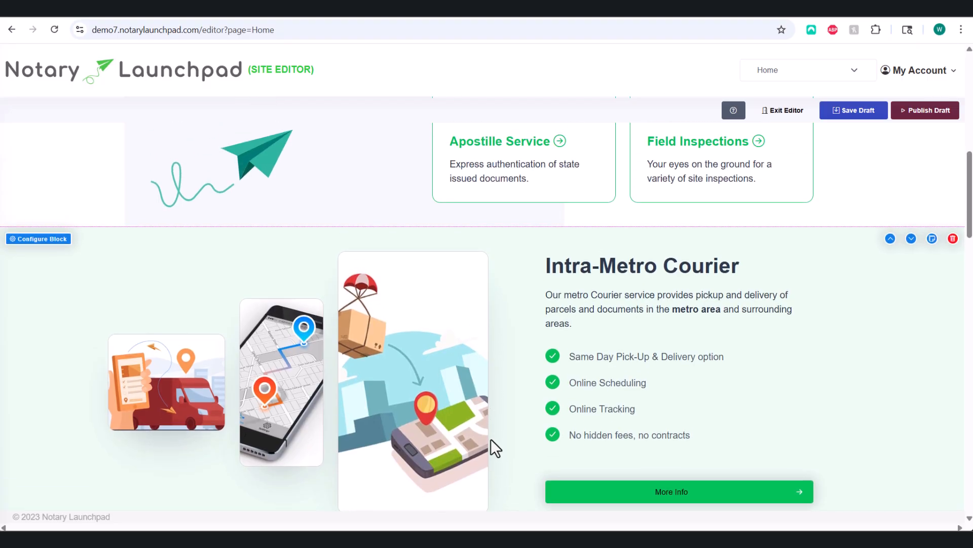
scroll(491, 449, "up", 3)
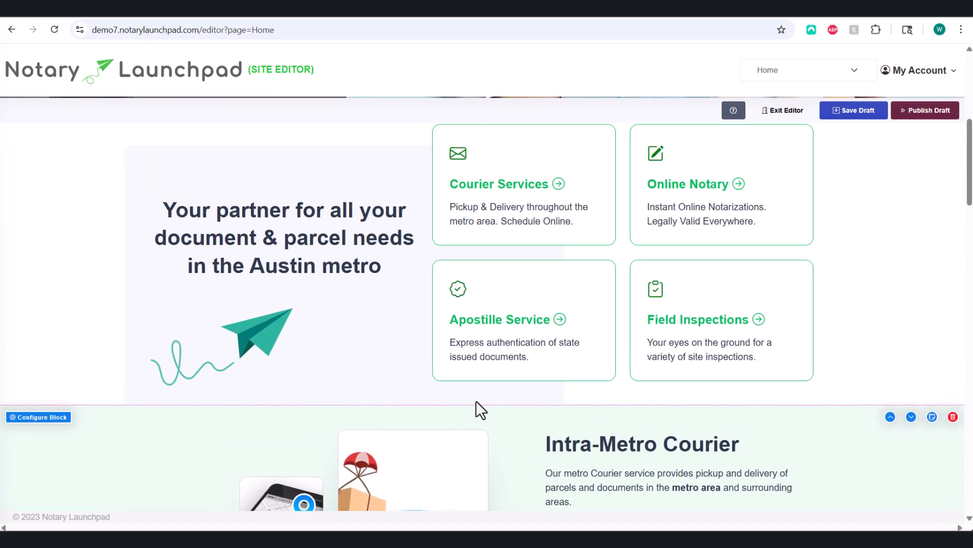
scroll(414, 325, "up", 1)
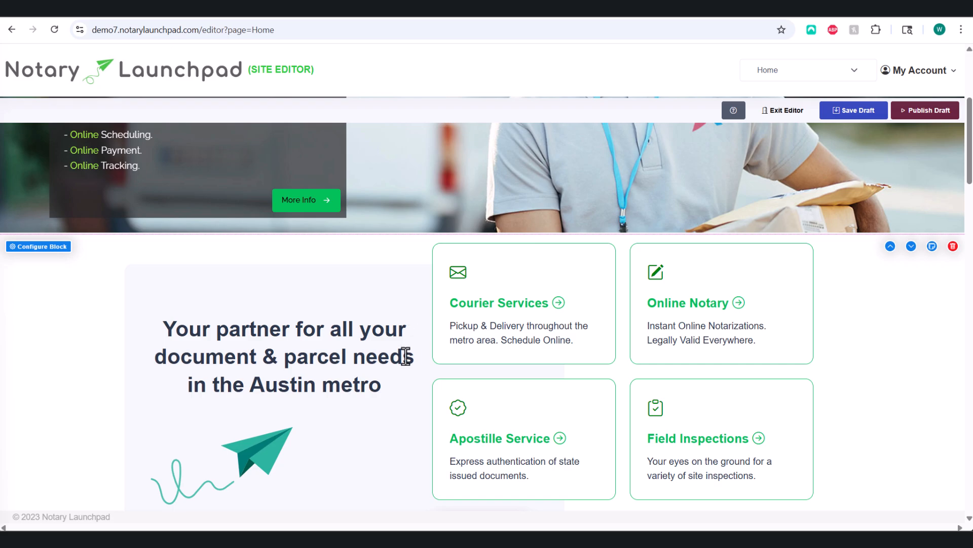
scroll(404, 355, "up", 1)
scroll(402, 401, "up", 2)
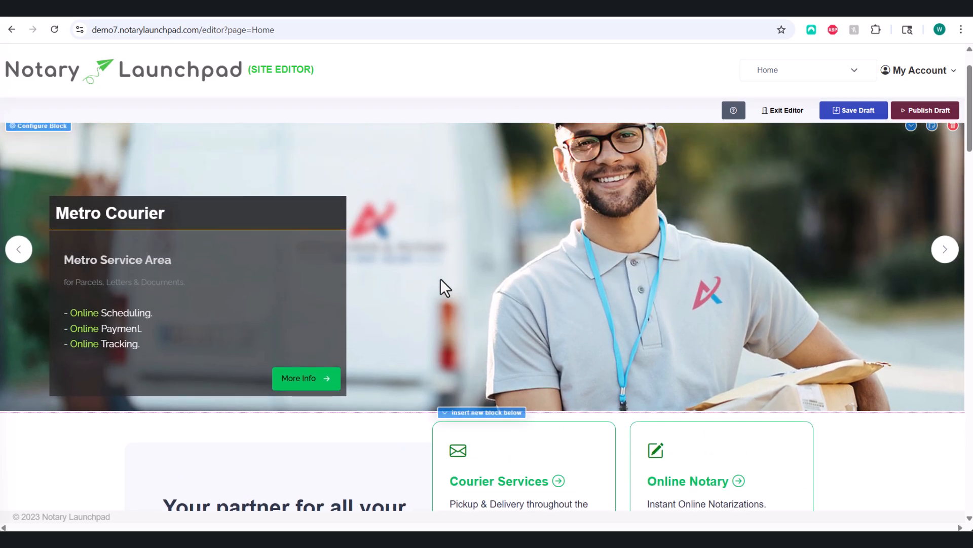
scroll(440, 278, "down", 3)
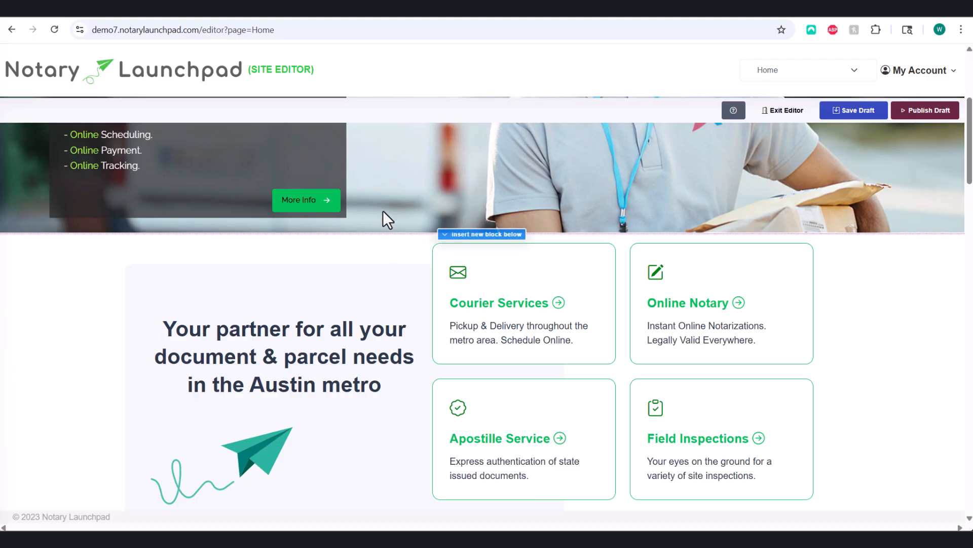
scroll(370, 284, "down", 1)
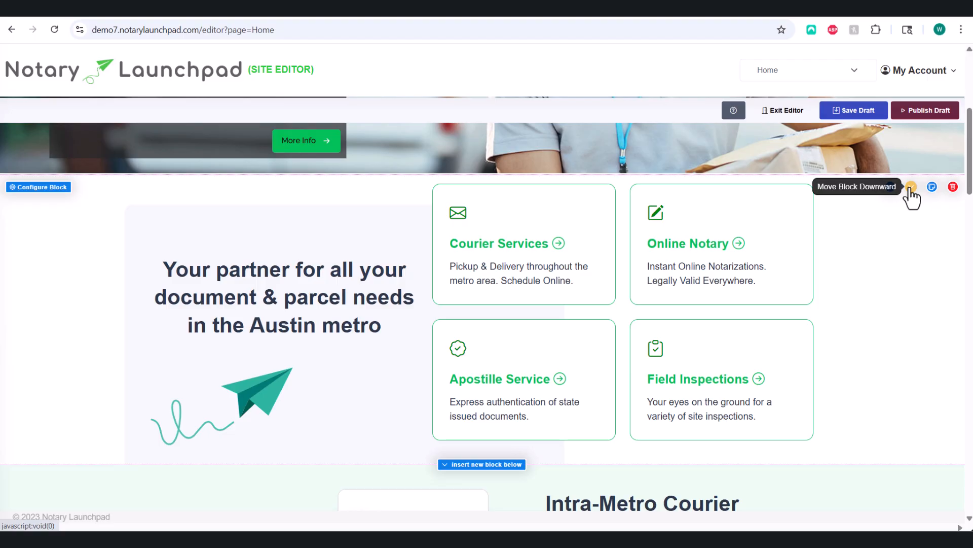
Step: Try moving the Intra-Metro Courier block up and back down, then delete it
scroll(919, 297, "down", 3)
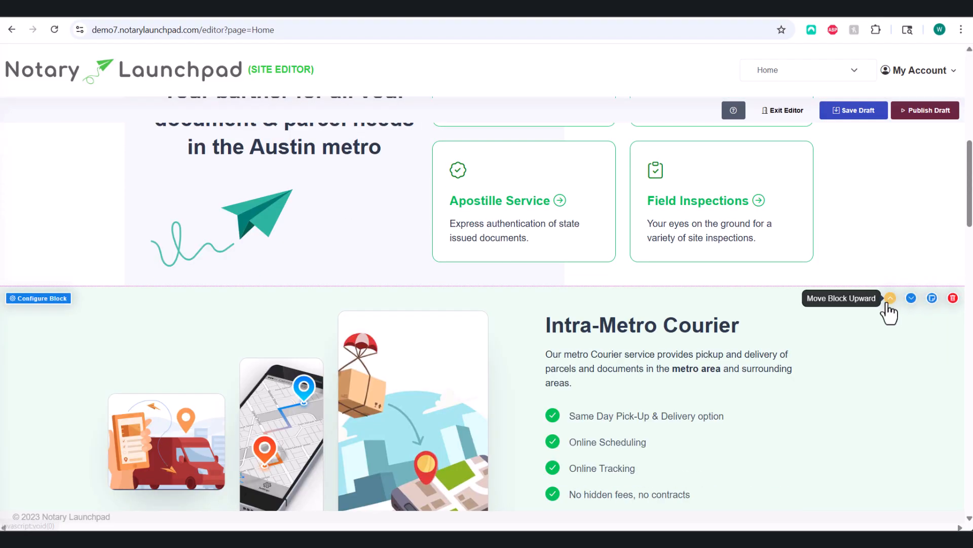
left_click(889, 300)
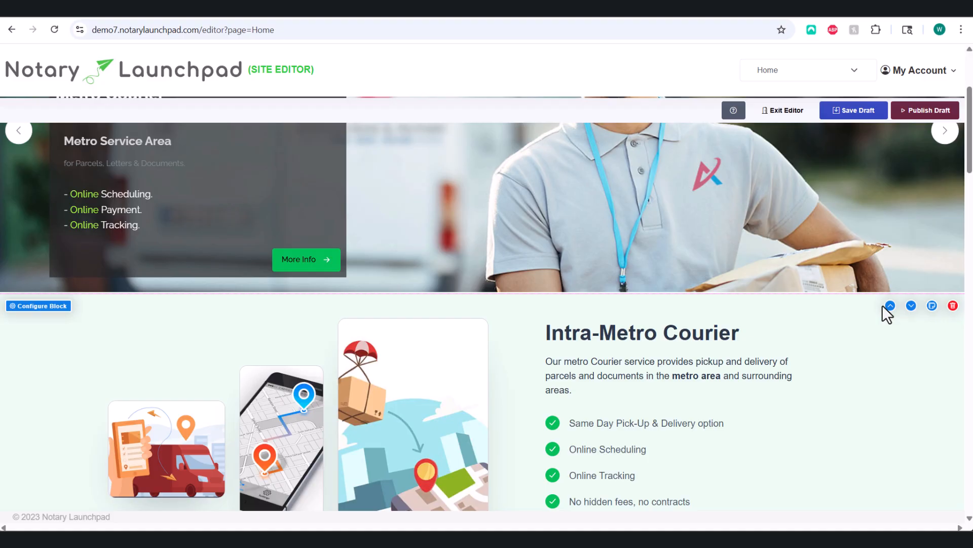
left_click(911, 306)
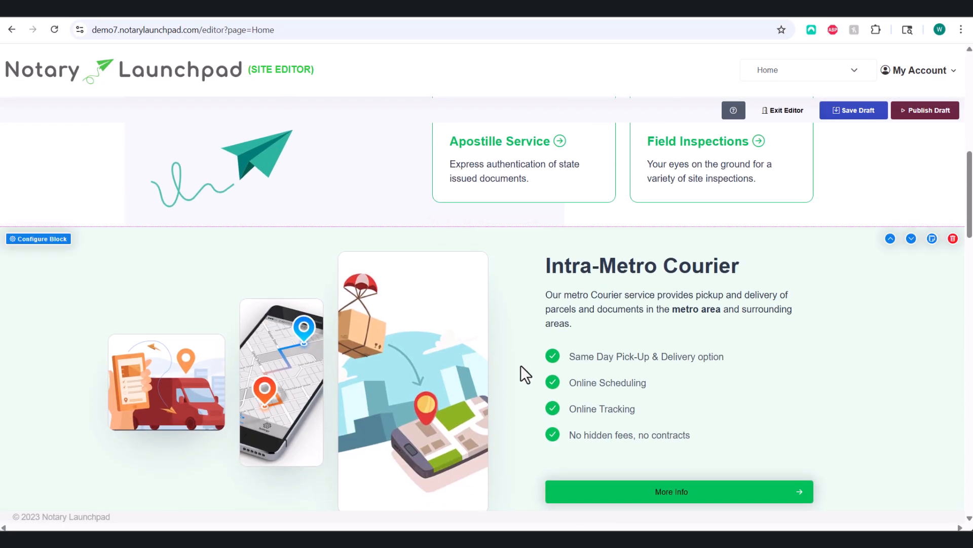
left_click(953, 238)
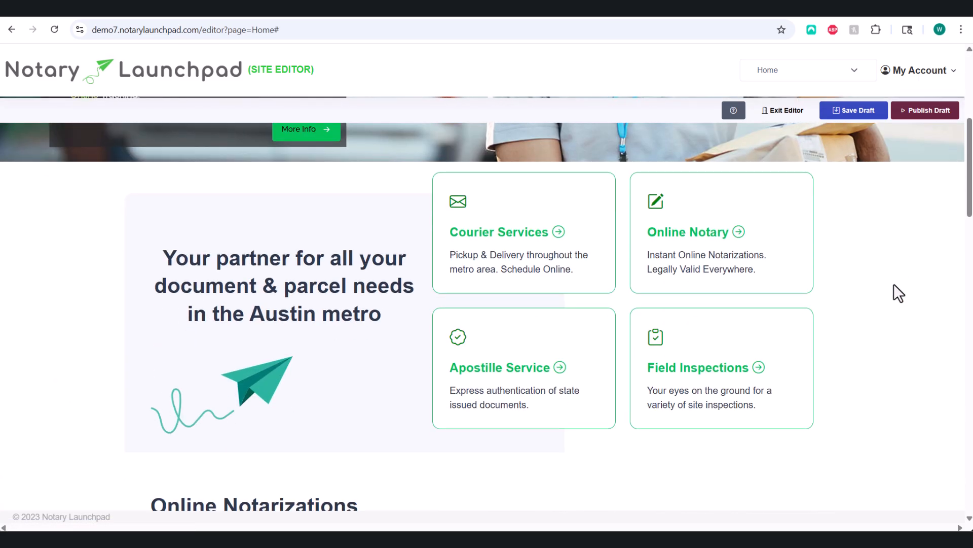
scroll(893, 284, "down", 3)
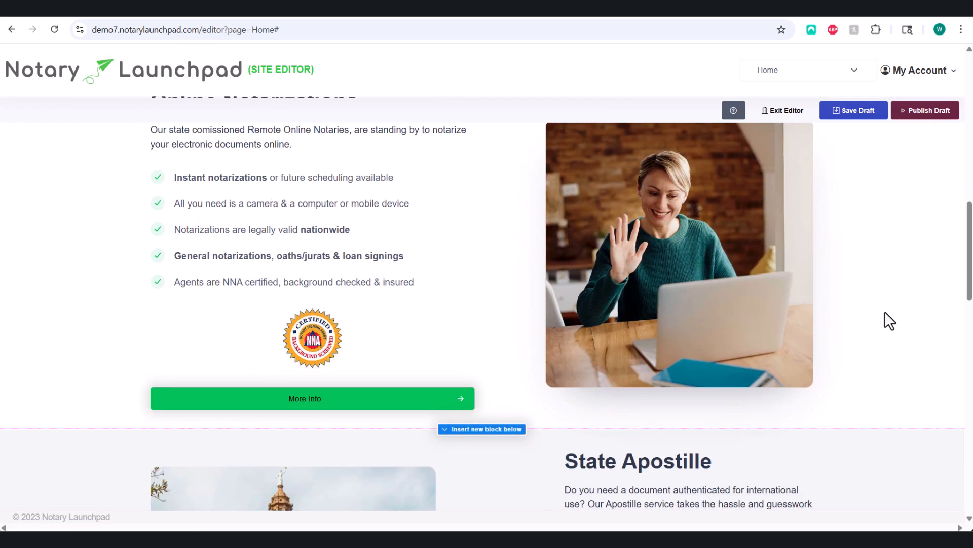
scroll(884, 312, "up", 6)
scroll(869, 297, "up", 2)
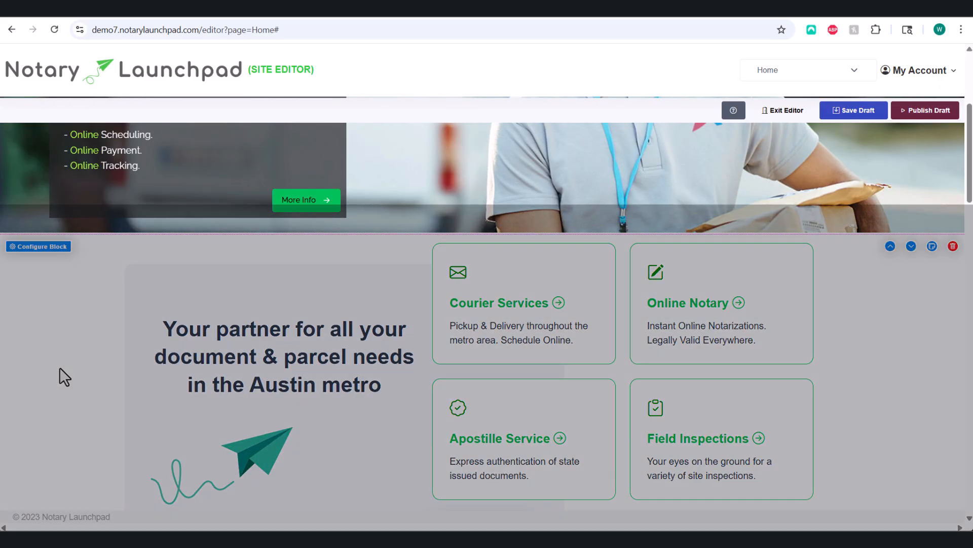
scroll(57, 359, "down", 1)
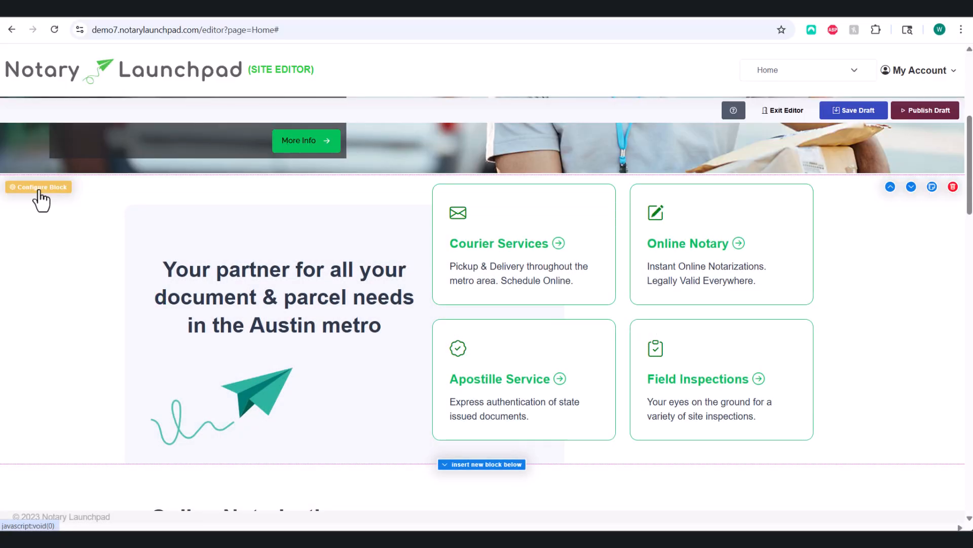
Step: Enable Flip Layout on the services block and reduce its Number of Cards
left_click(40, 197)
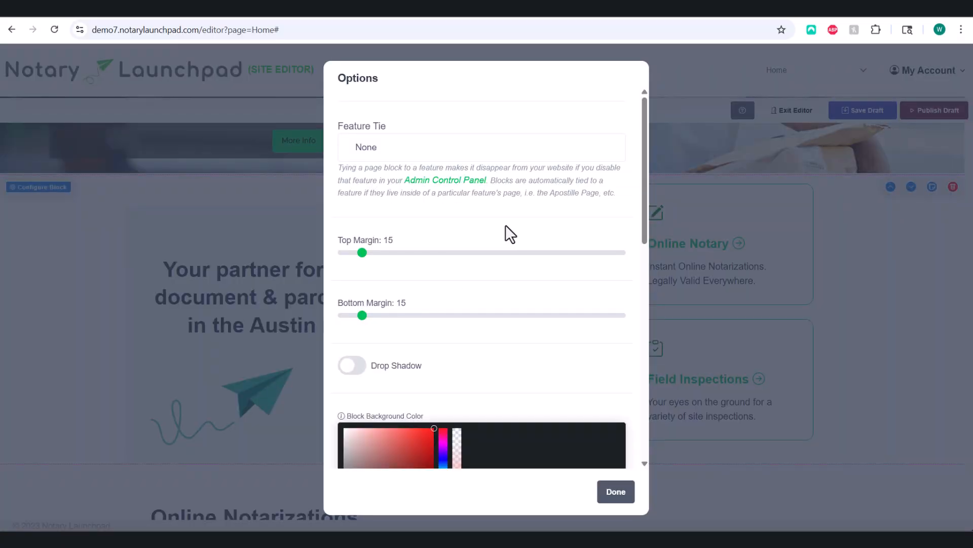
scroll(507, 227, "down", 2)
scroll(510, 224, "down", 6)
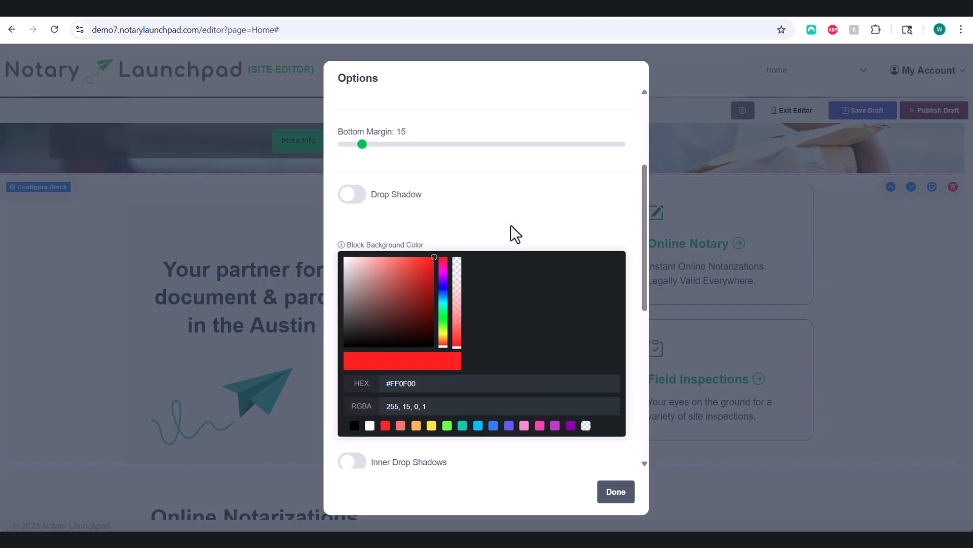
scroll(510, 224, "down", 2)
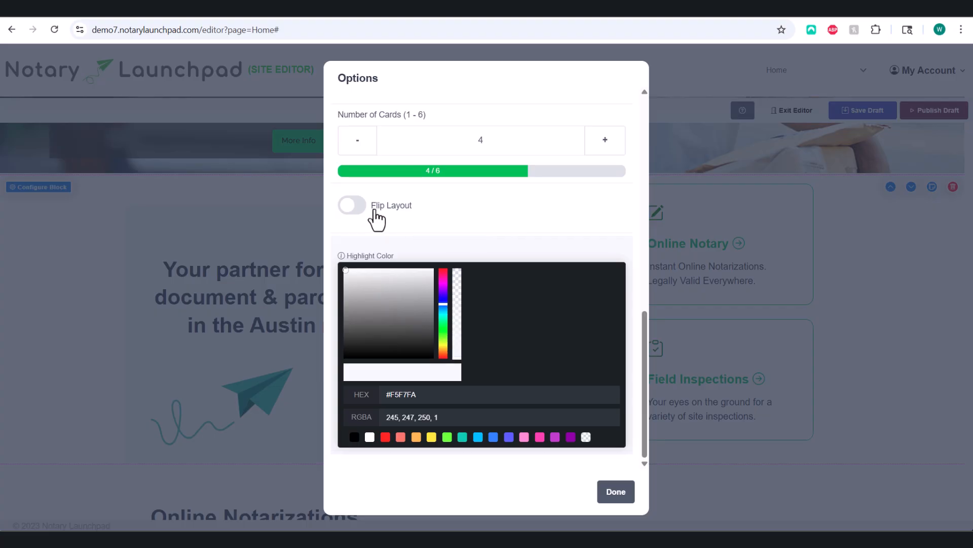
left_click(356, 206)
left_click(357, 206)
left_click(356, 206)
scroll(446, 226, "up", 1)
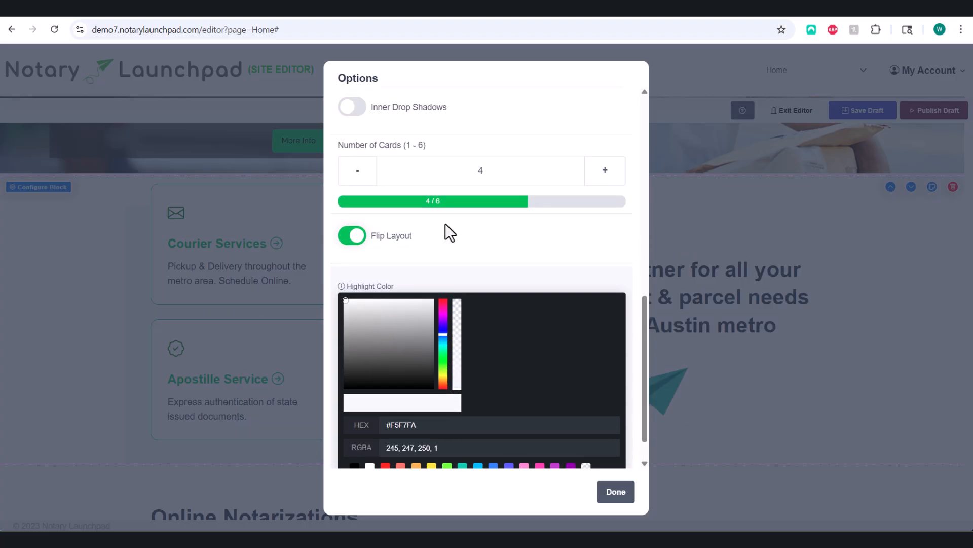
left_click(359, 205)
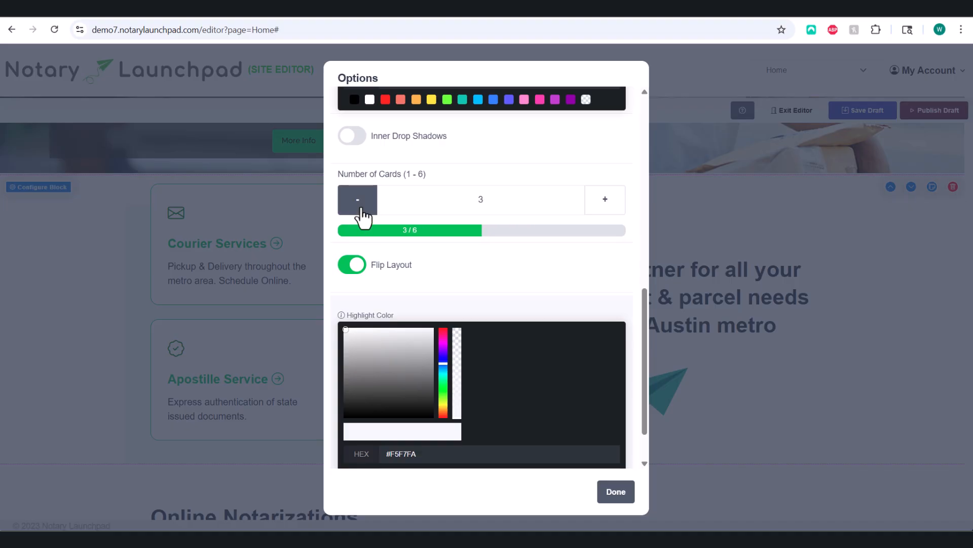
left_click(359, 205)
Step: In the Courier Services card, replace 'throughout' with 'for the entire'
left_click(614, 491)
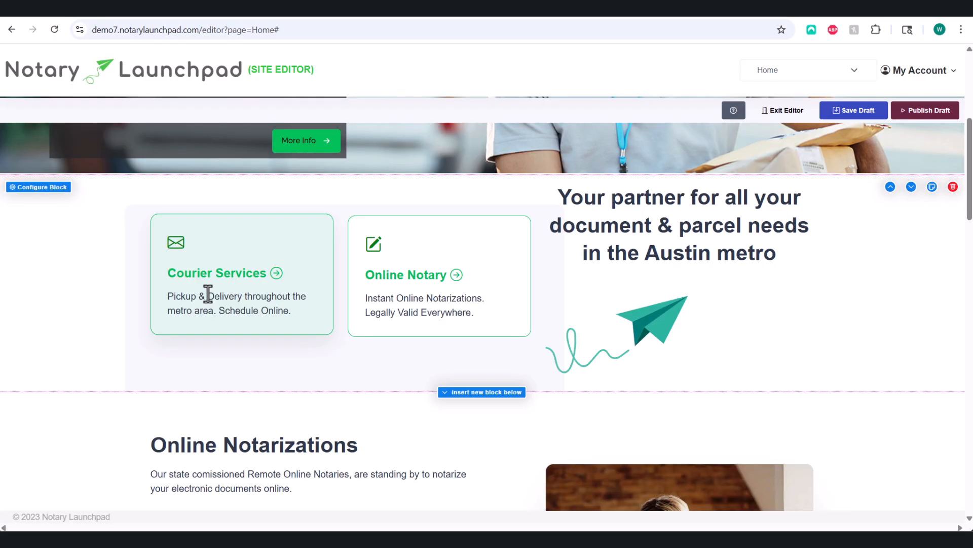
left_click(205, 277)
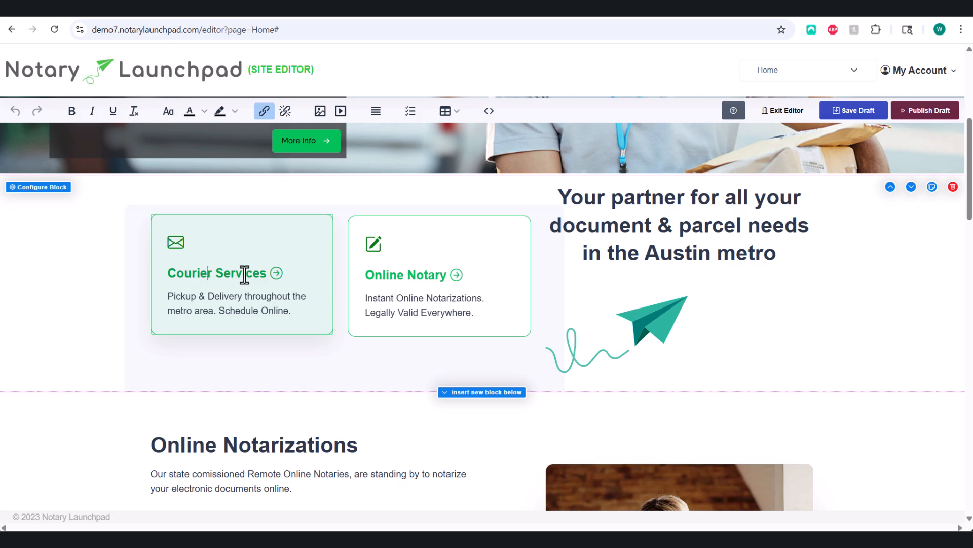
left_click(198, 296)
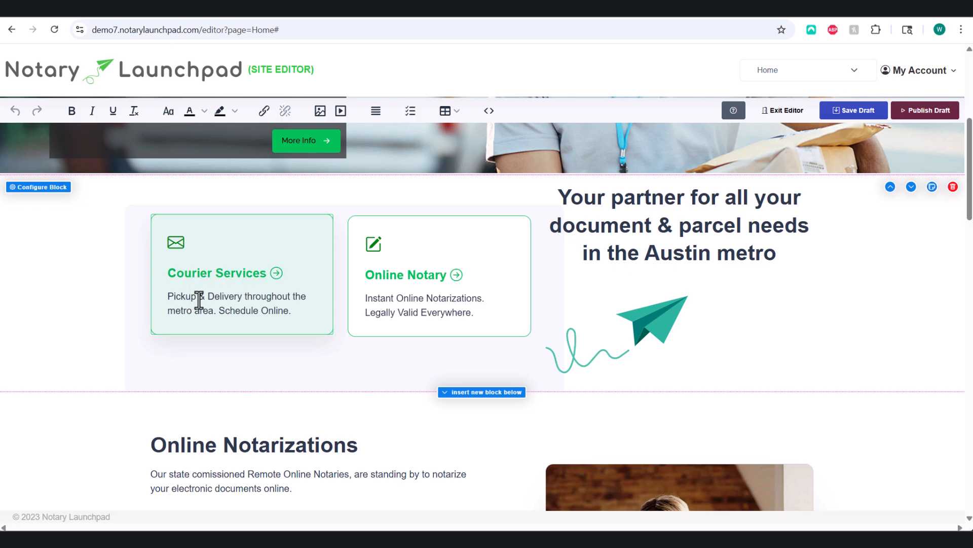
key("ctrl+Right")
key("ctrl+Right")
key("ctrl+shift+Right")
key("Delete")
type("for the entire")
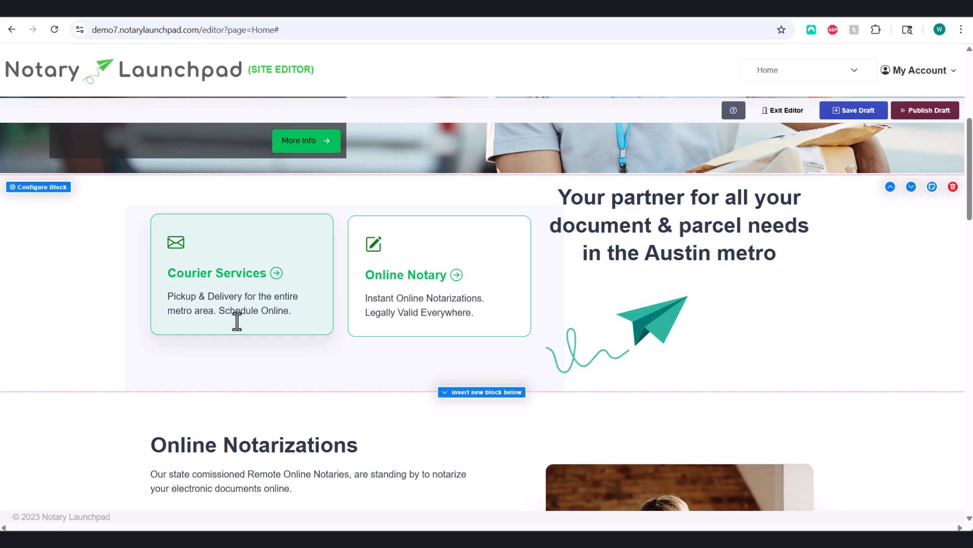
Step: Make the word Delivery bold, underlined and red
left_click(224, 298)
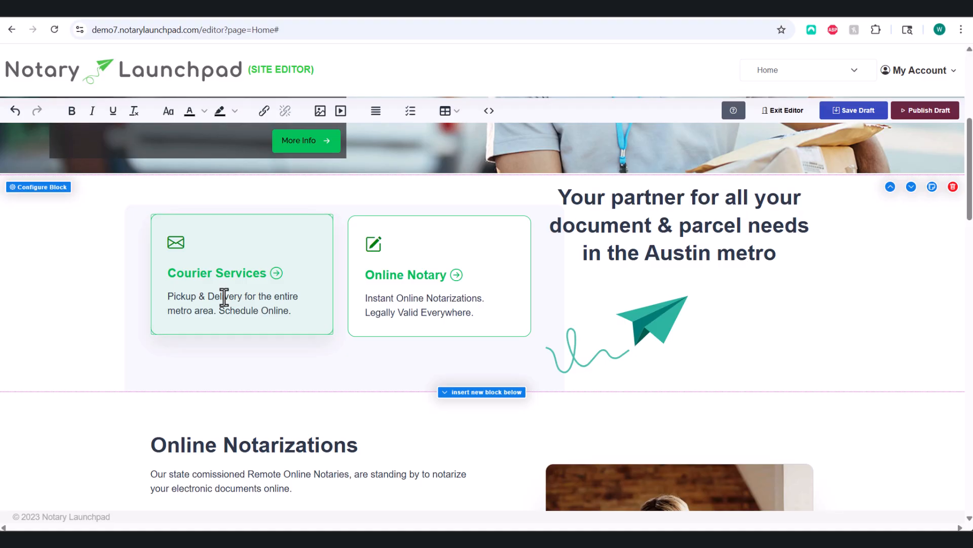
double_click(224, 297)
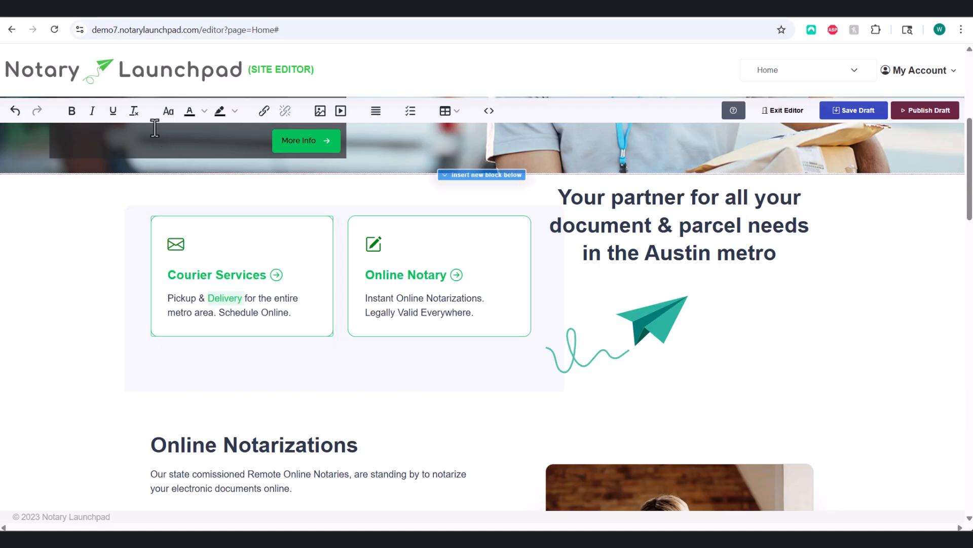
left_click(71, 114)
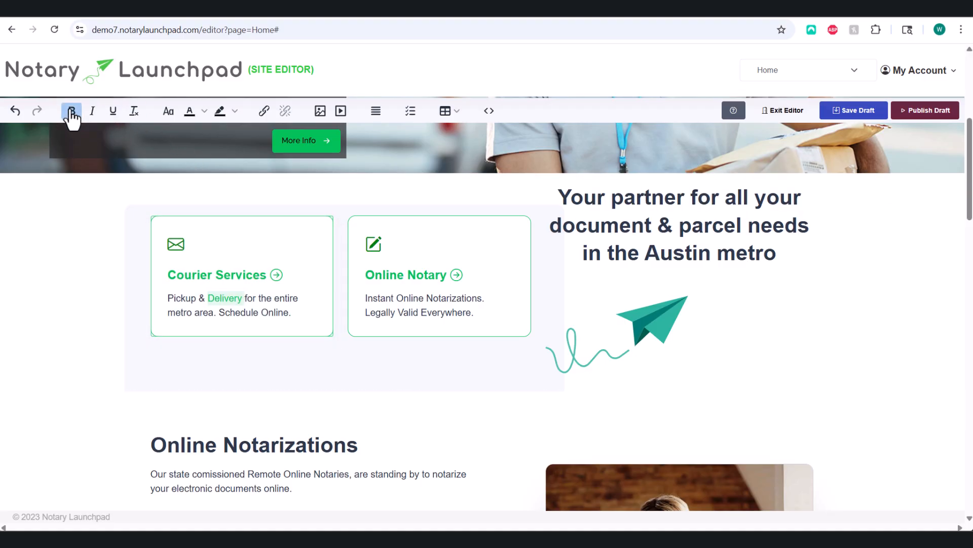
left_click(113, 111)
left_click(204, 112)
left_click(223, 147)
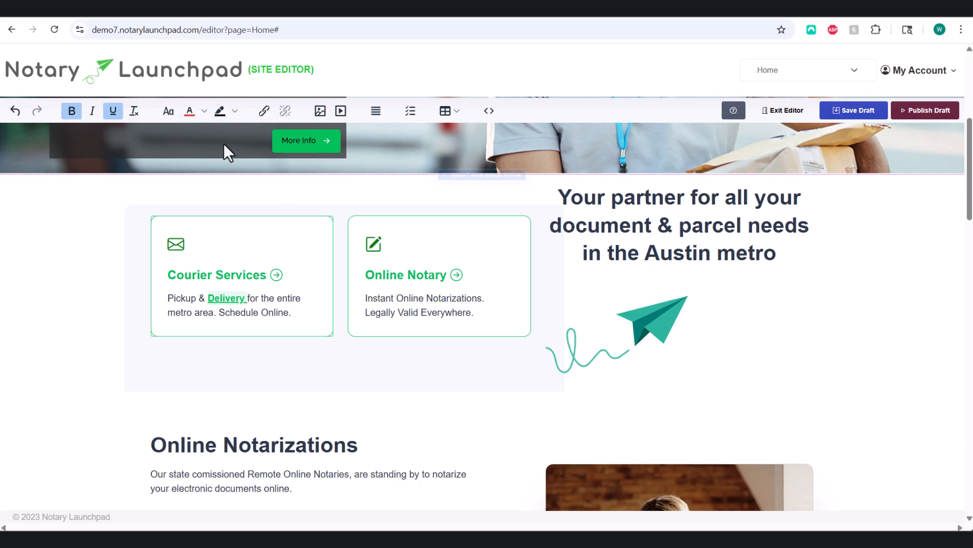
left_click(282, 296)
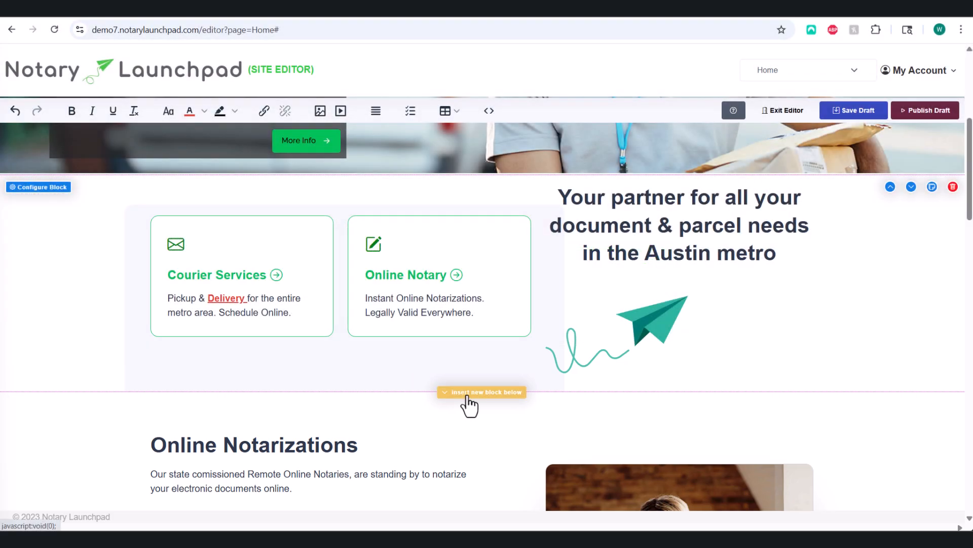
Step: Insert a new block below the cards section and browse the Cards, Features and Functional styles
left_click(467, 395)
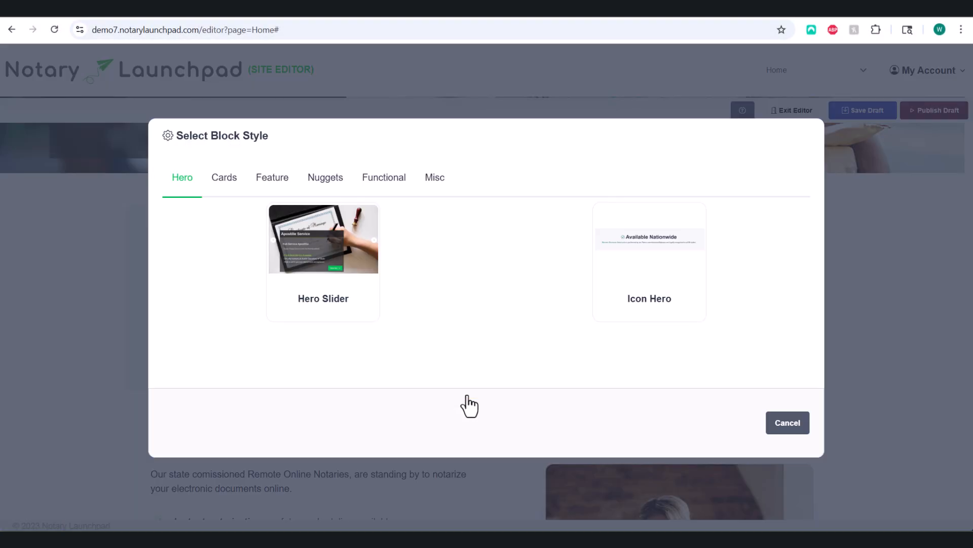
left_click(224, 186)
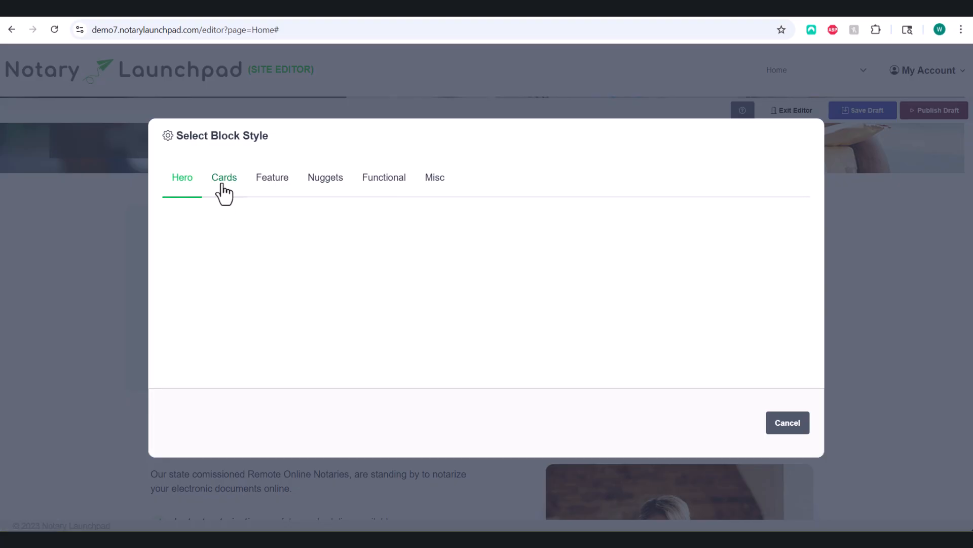
left_click(272, 185)
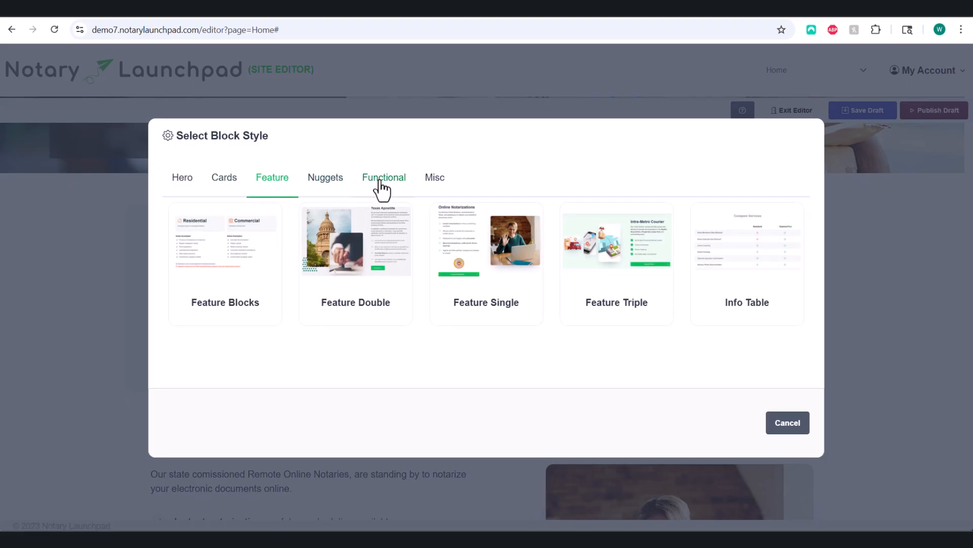
left_click(381, 189)
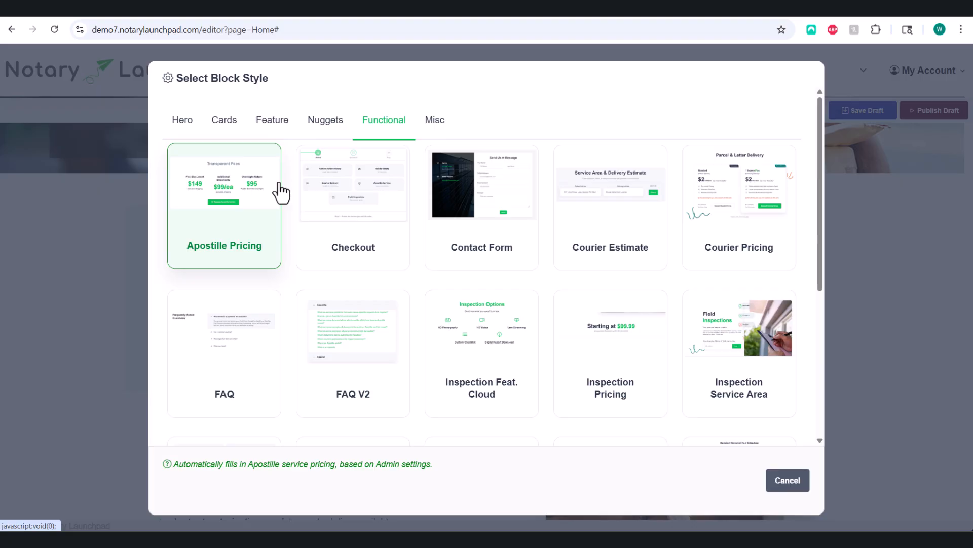
left_click(224, 122)
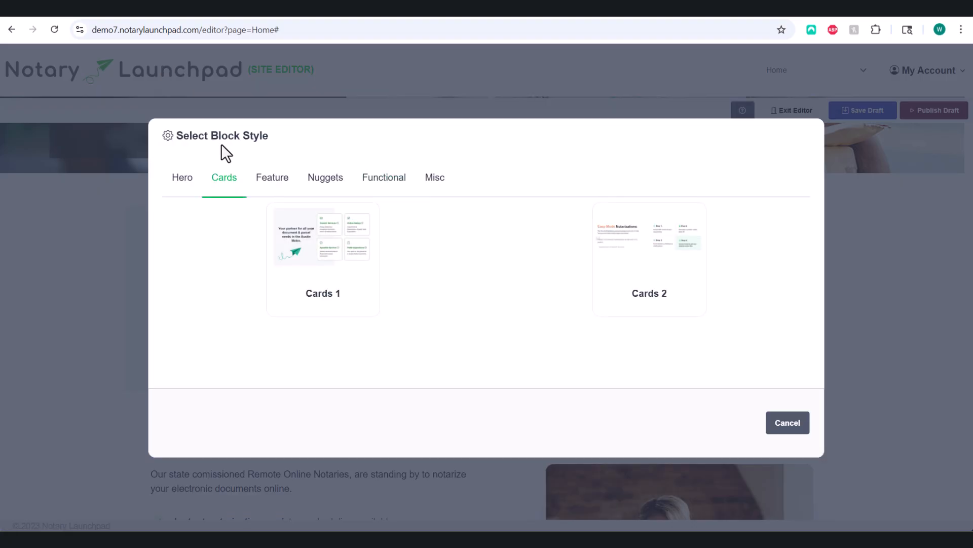
left_click(614, 261)
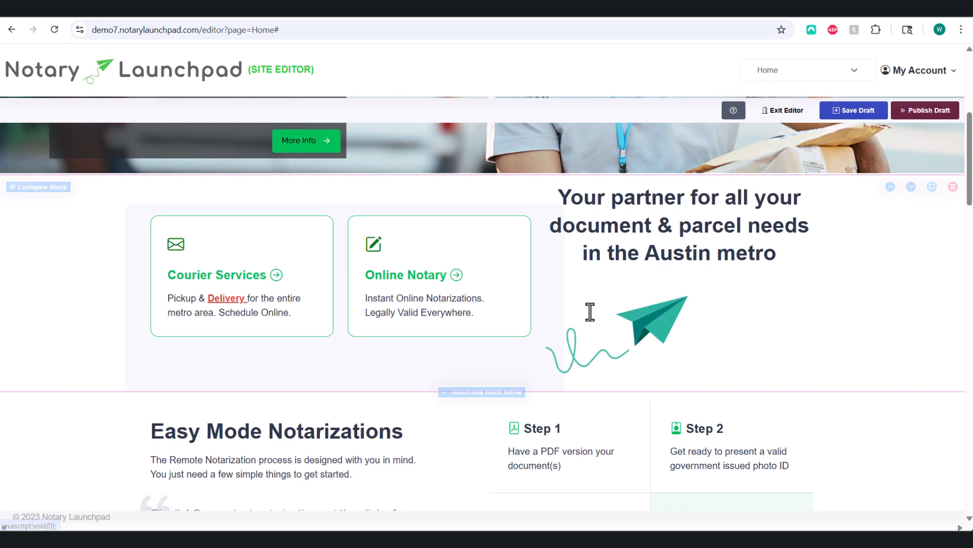
scroll(613, 318, "down", 3)
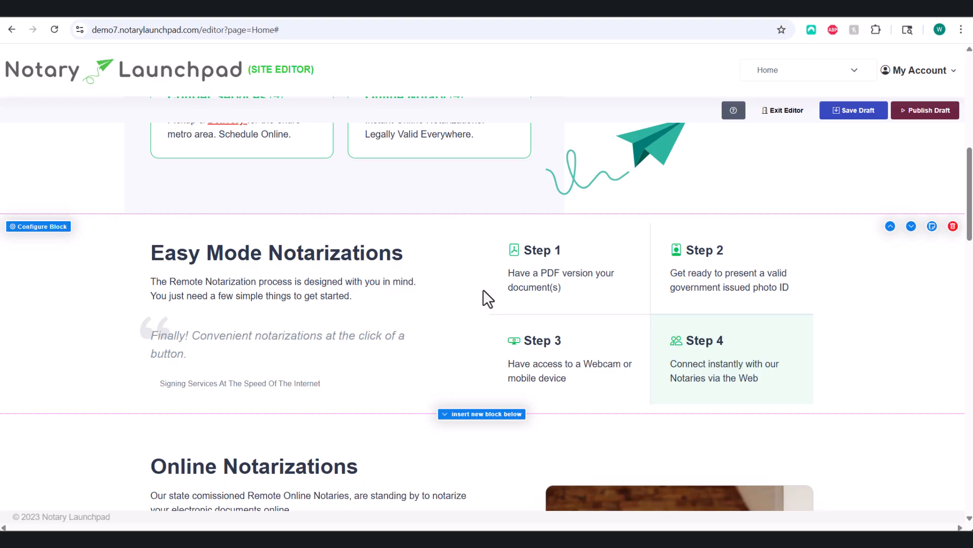
scroll(484, 294, "down", 5)
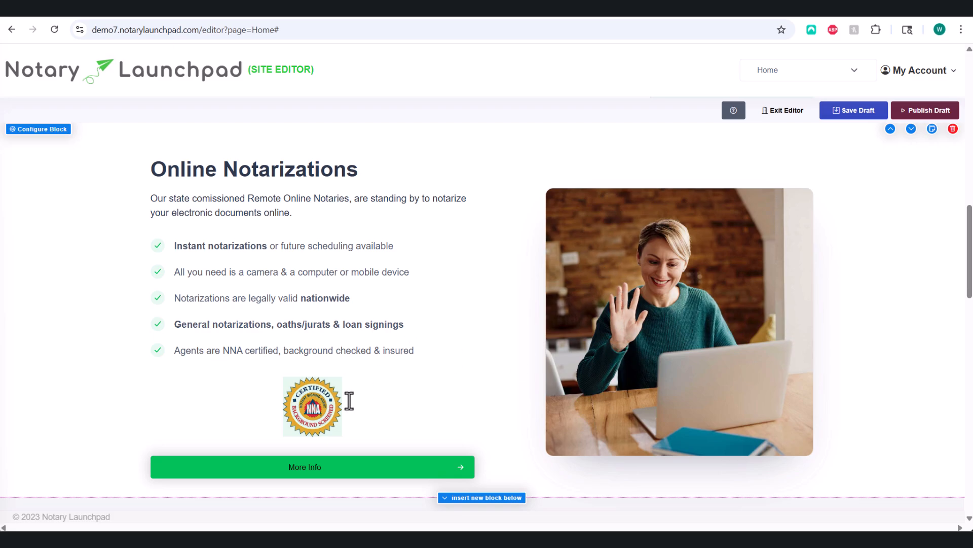
Step: Replace the Online Notarizations background image with an uploaded photo of a woman at a laptop
left_click(316, 404)
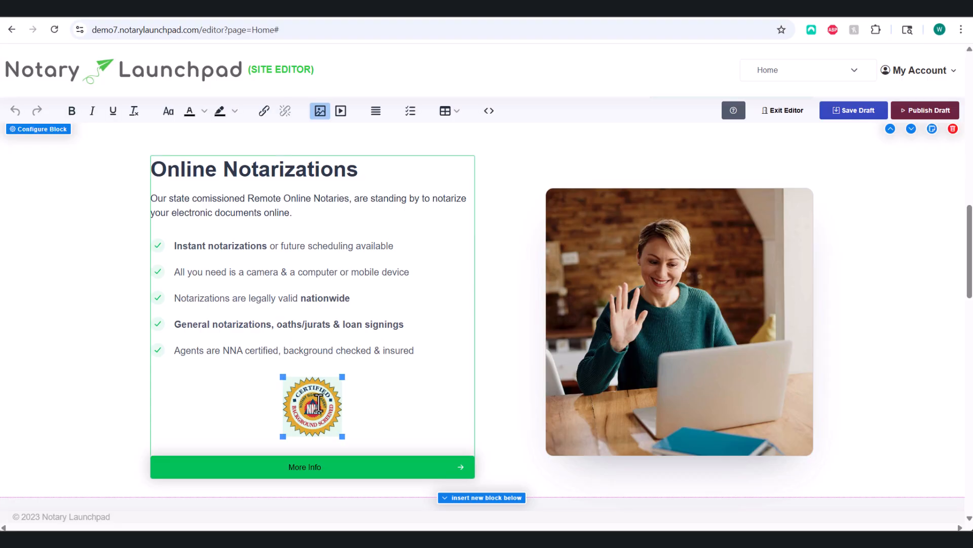
left_click(49, 133)
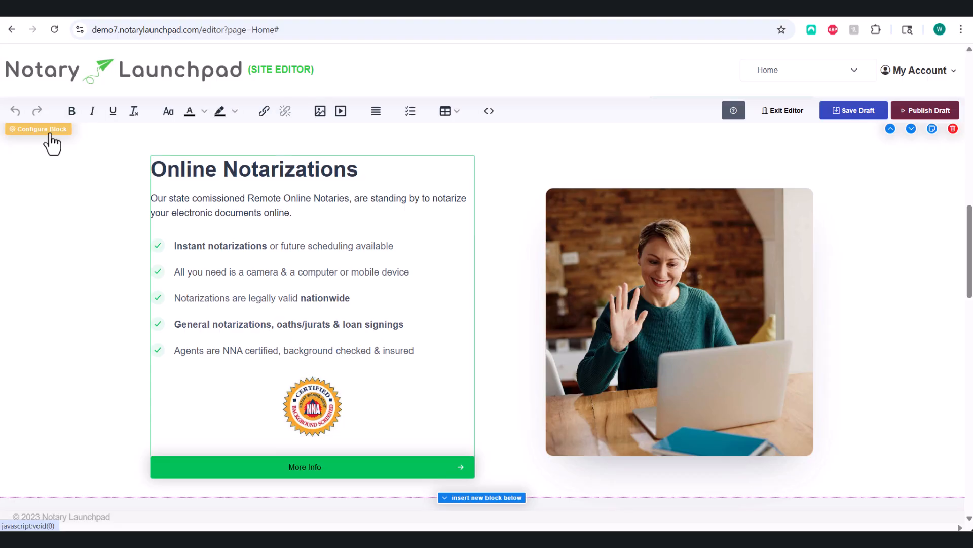
left_click(49, 133)
scroll(467, 385, "down", 5)
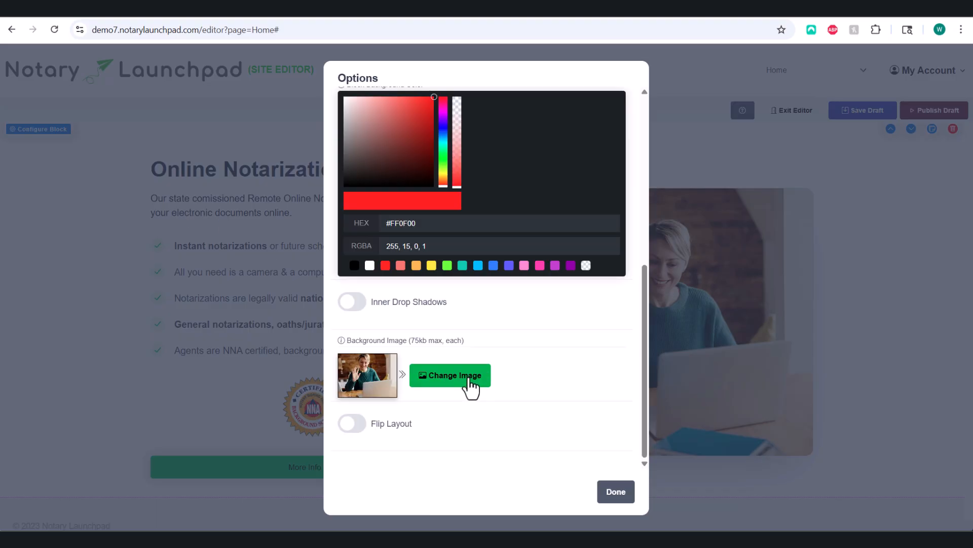
left_click(467, 384)
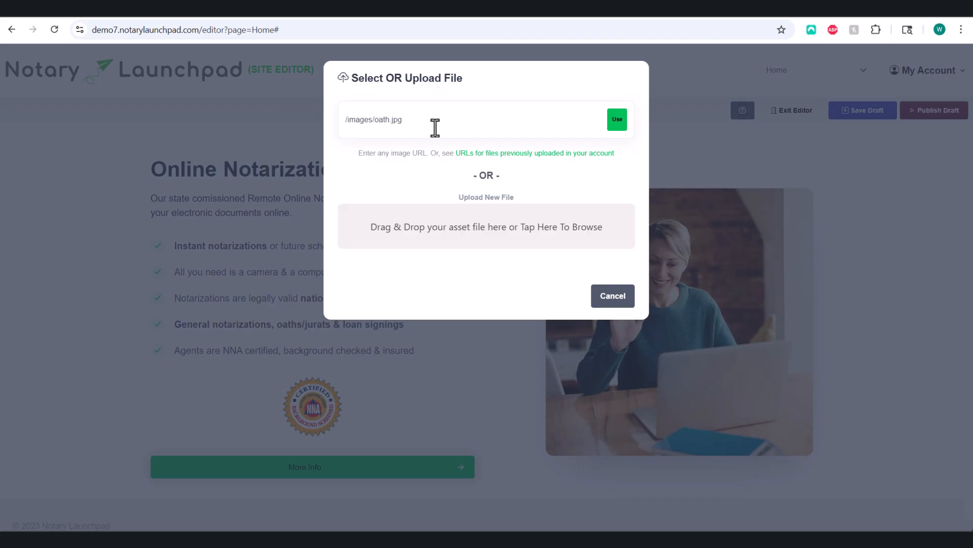
left_click_drag(209, 155, 445, 248)
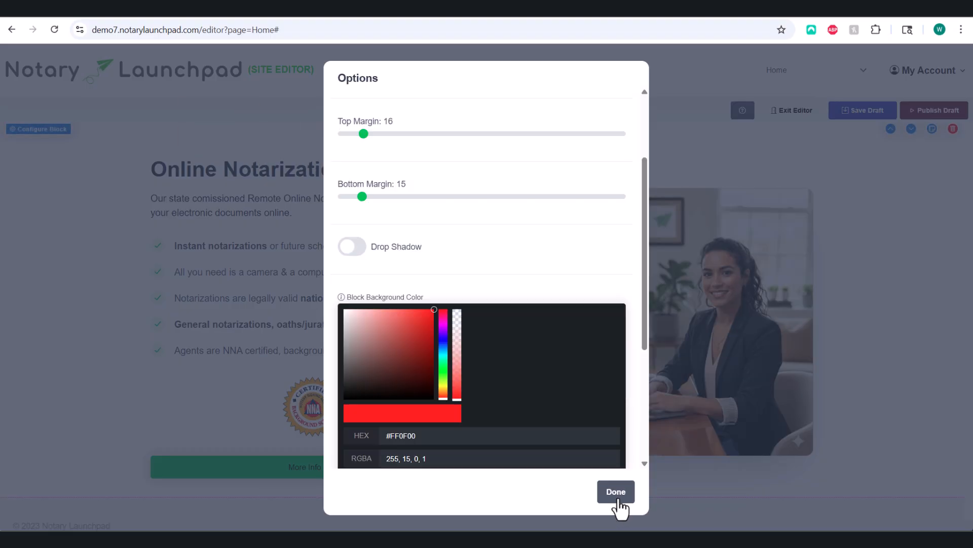
left_click(619, 501)
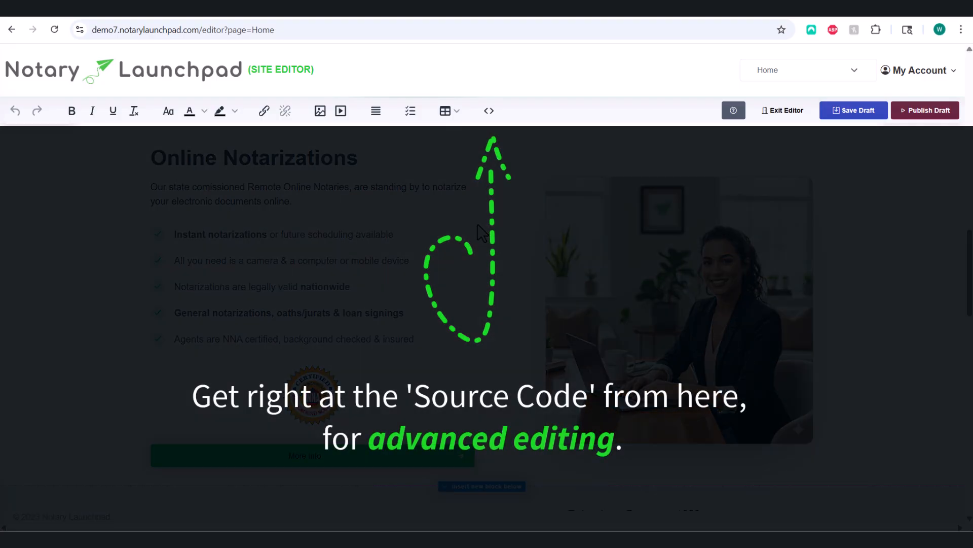
Step: Have Noty AI rewrite the HTML with 'Make this a two-column layout with icons' and save
left_click(489, 111)
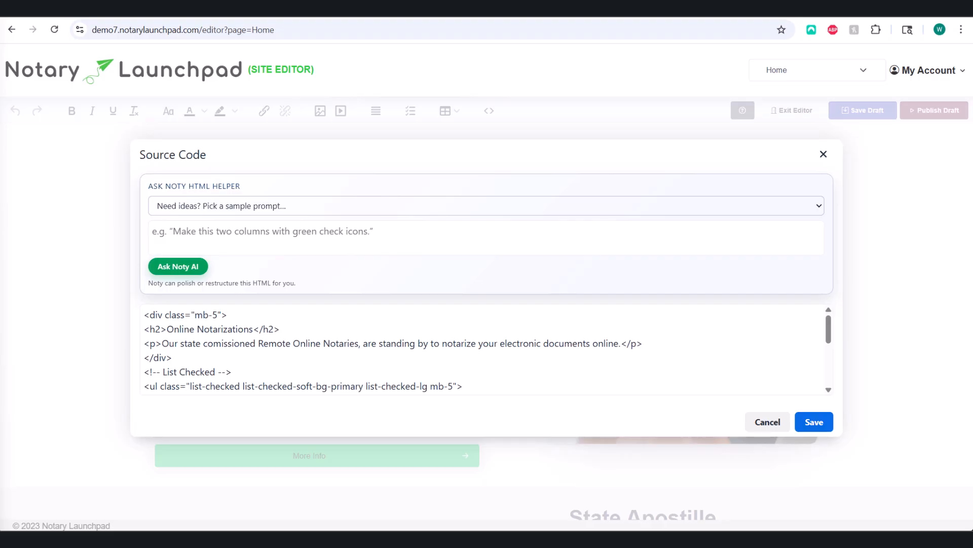
type("Make this a two-column layout with icons")
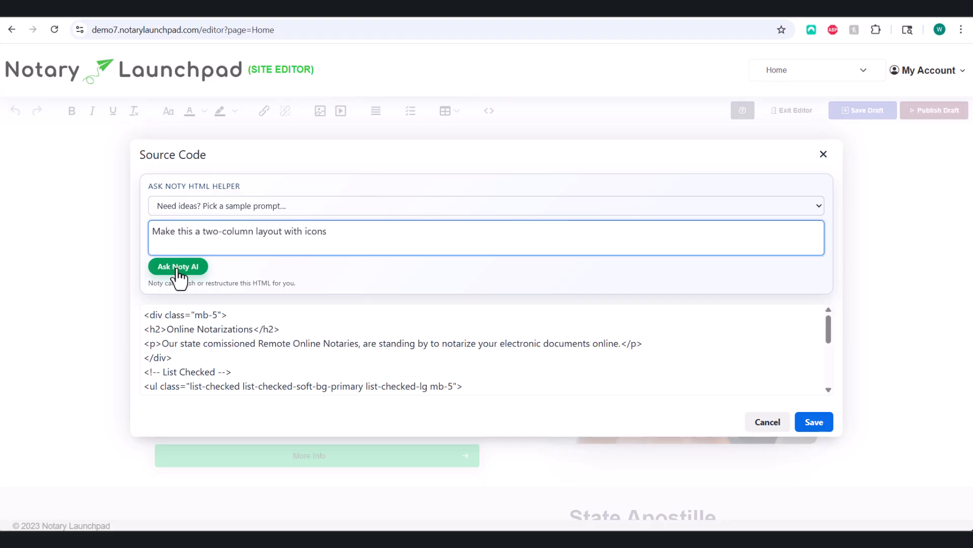
left_click(178, 270)
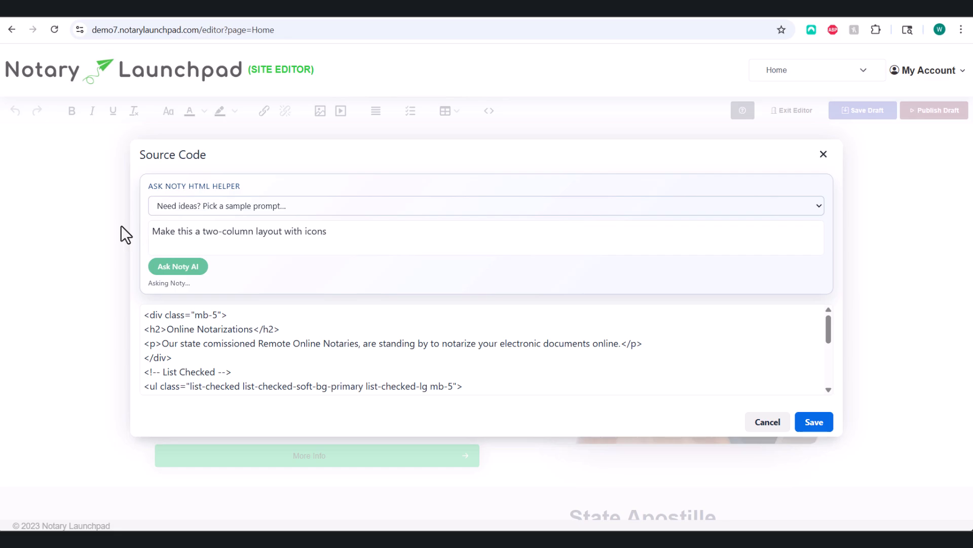
left_click(814, 422)
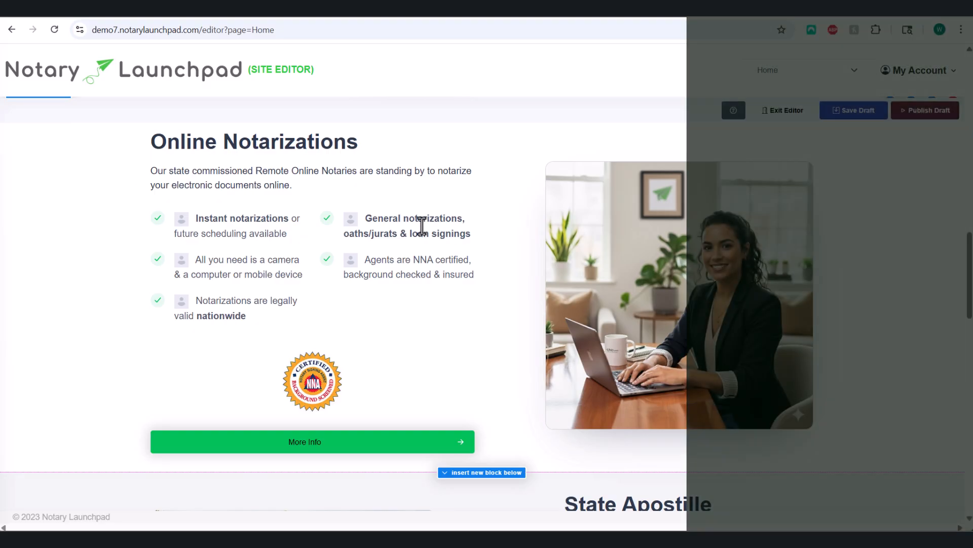
Step: Insert a (Nearly) Blank Canvas block from the Misc styles below the badge section
scroll(422, 226, "down", 2)
scroll(422, 225, "down", 1)
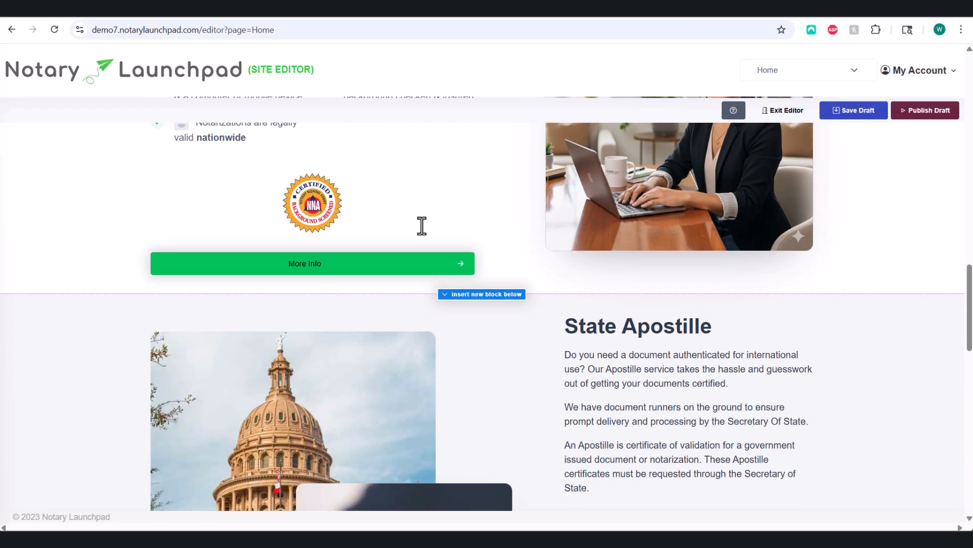
scroll(422, 225, "down", 1)
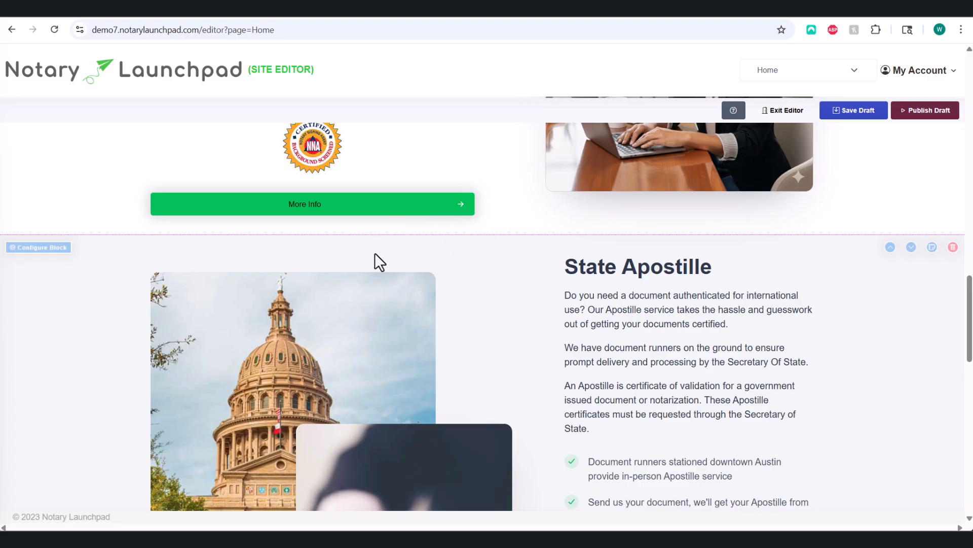
left_click(490, 235)
left_click(433, 184)
left_click(250, 259)
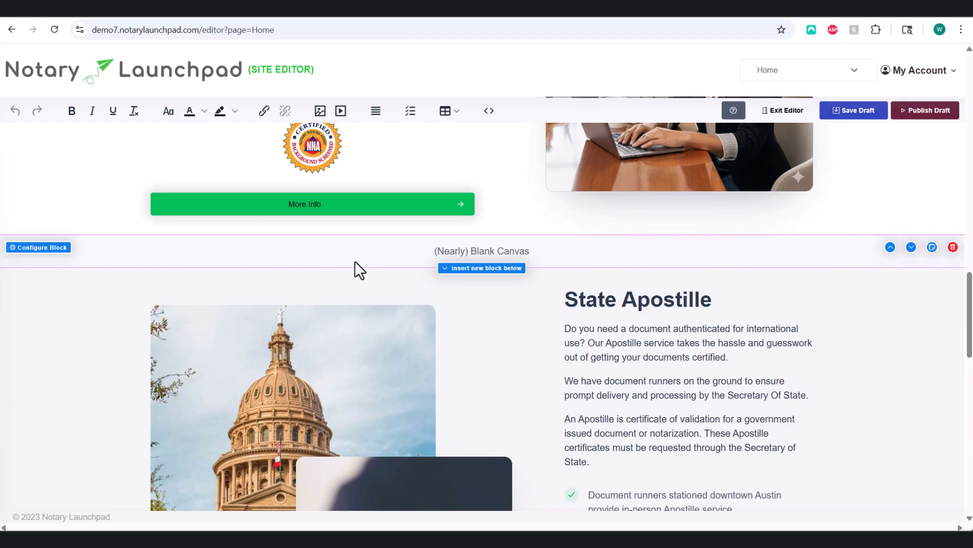
Step: Generate the blank canvas HTML from Noty AI's Example 2 service-card prompt and save it
left_click(479, 251)
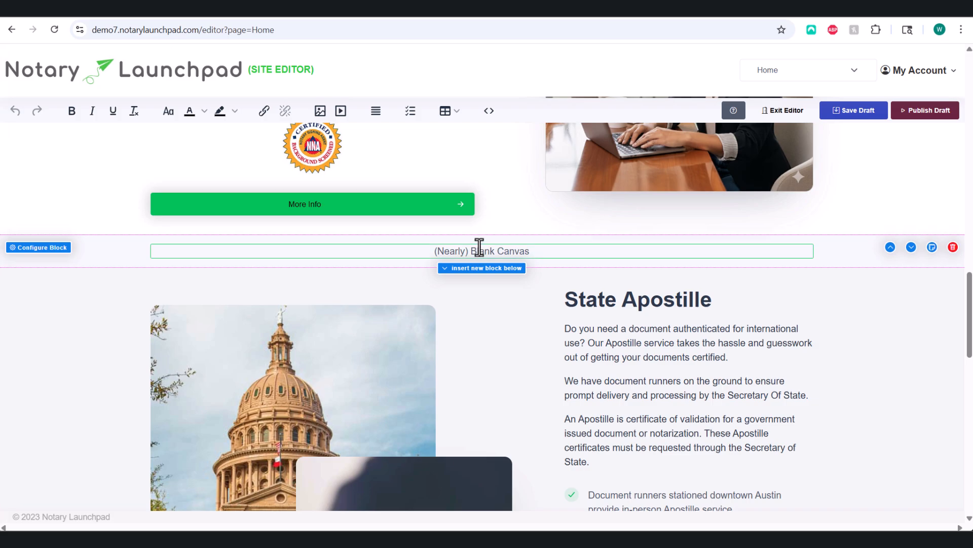
left_click(490, 113)
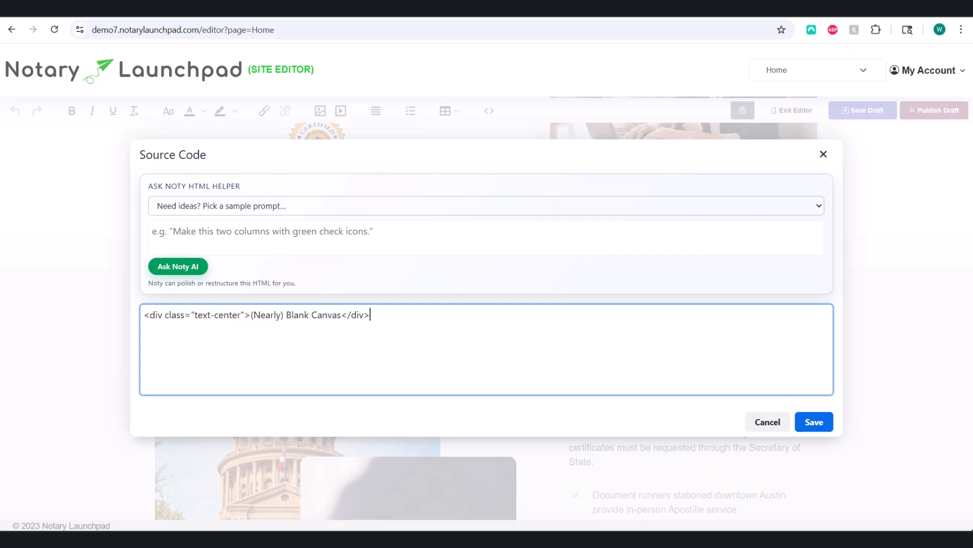
left_click(303, 208)
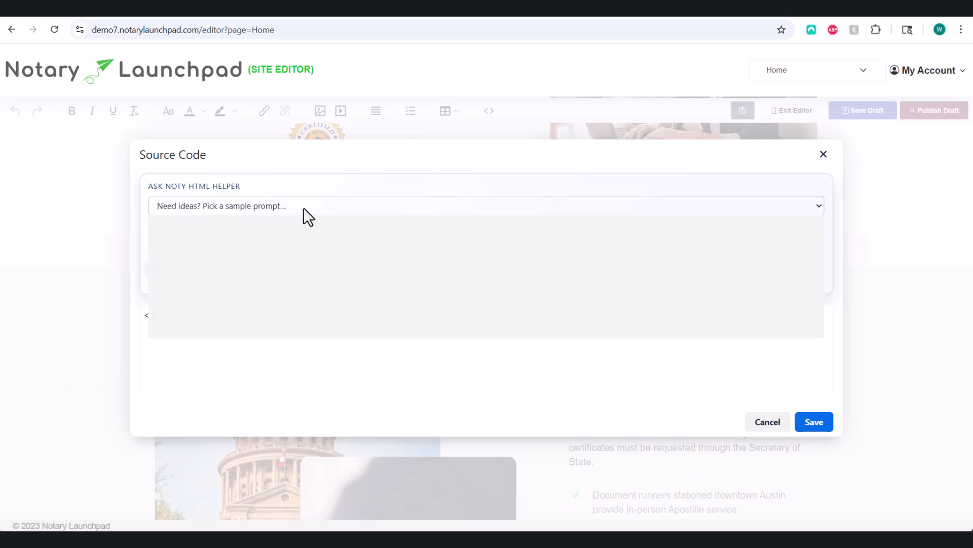
left_click(223, 253)
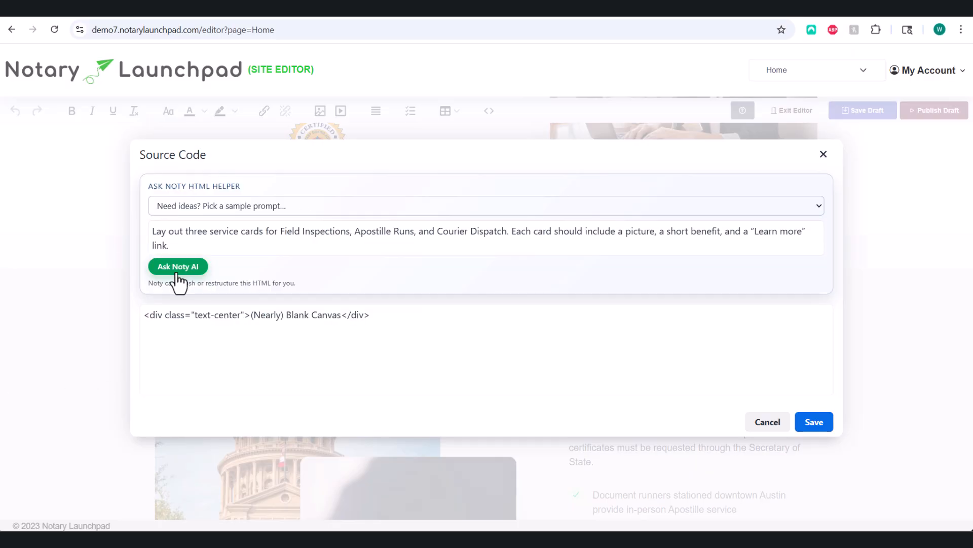
left_click(178, 274)
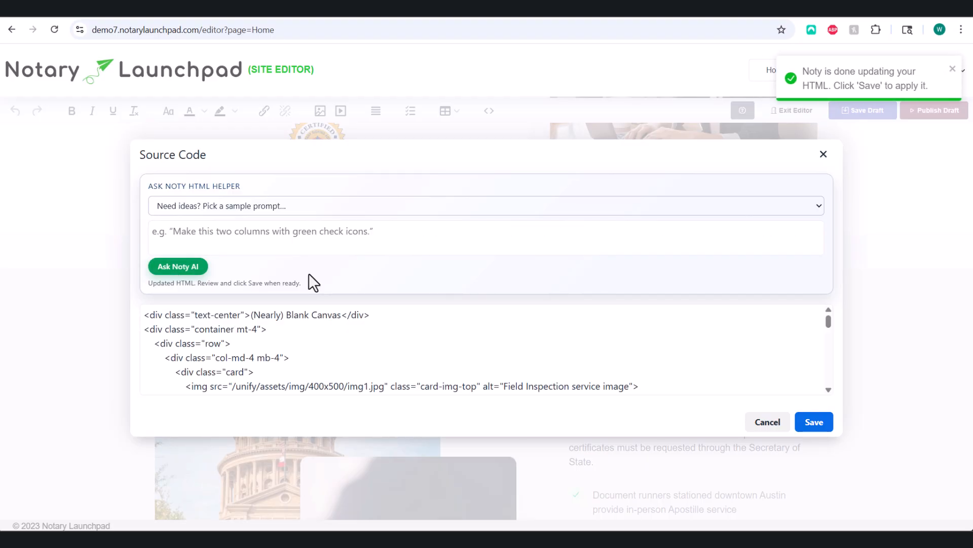
left_click(814, 422)
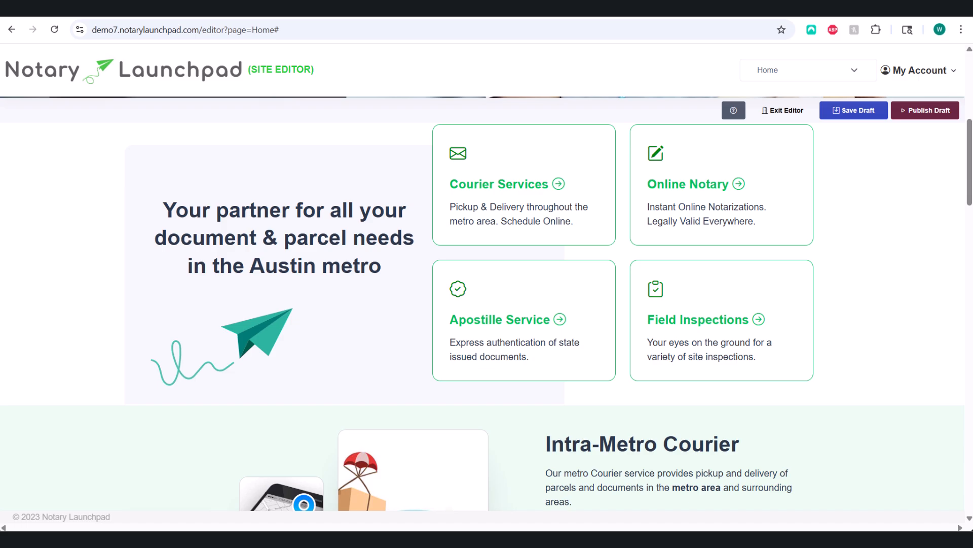
Step: Save the home page edits as a draft and publish the draft
mouse_move(606, 273)
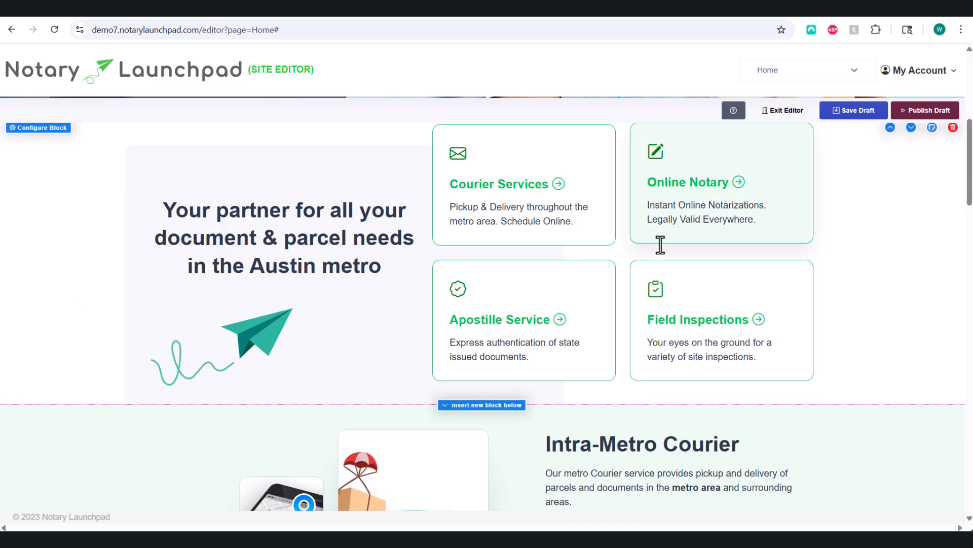
left_click(854, 110)
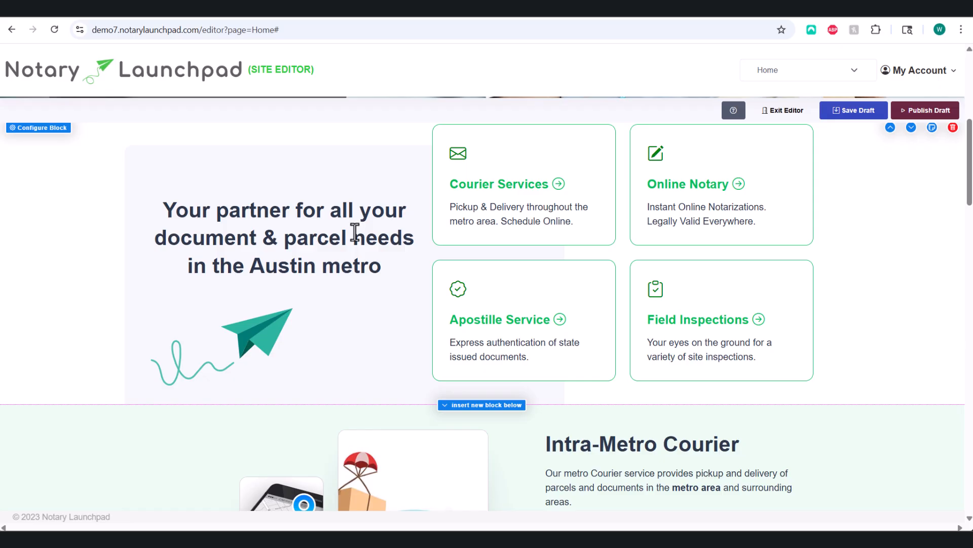
left_click(931, 115)
Step: Duplicate the four-card services block, then delete the copy so only one remains
scroll(888, 239, "up", 1)
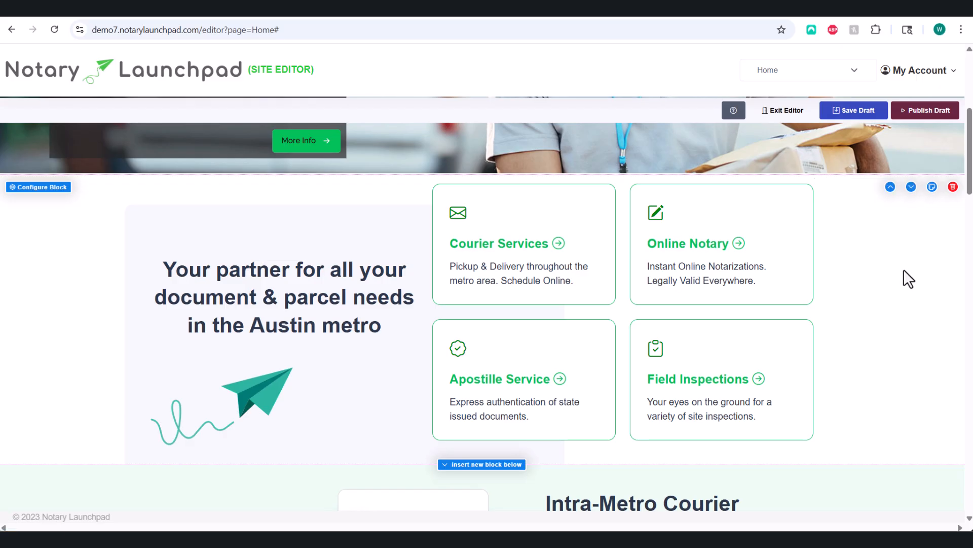
left_click(932, 188)
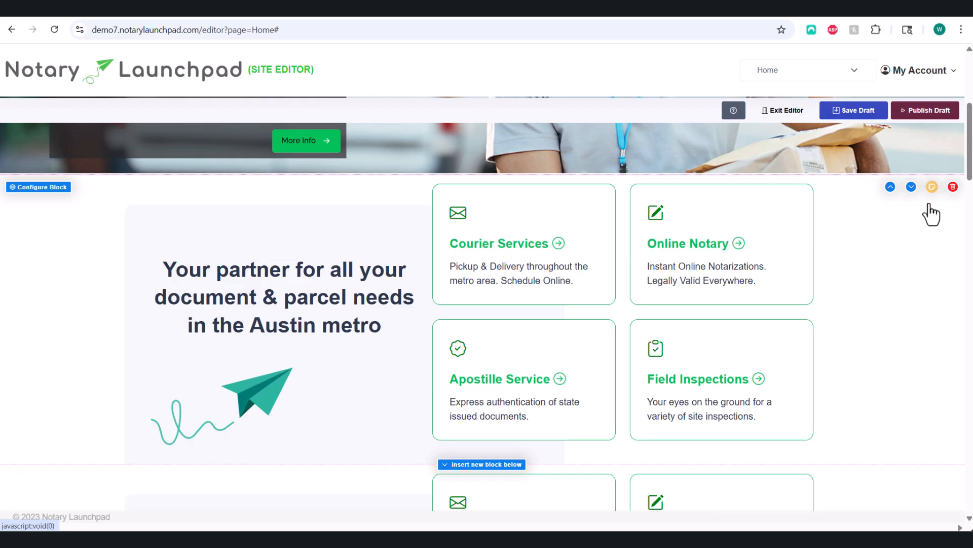
scroll(892, 304, "down", 3)
left_click(954, 299)
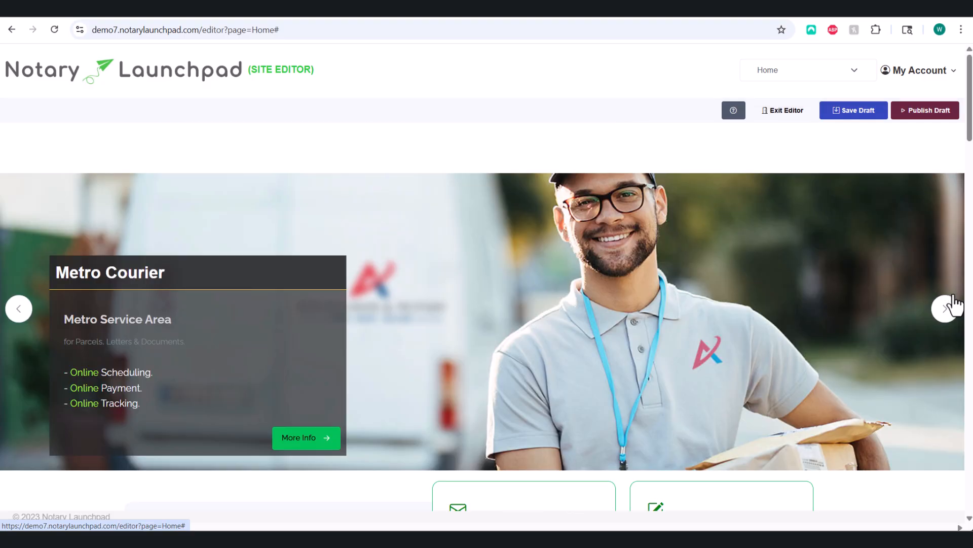
scroll(838, 331, "down", 5)
mouse_move(44, 133)
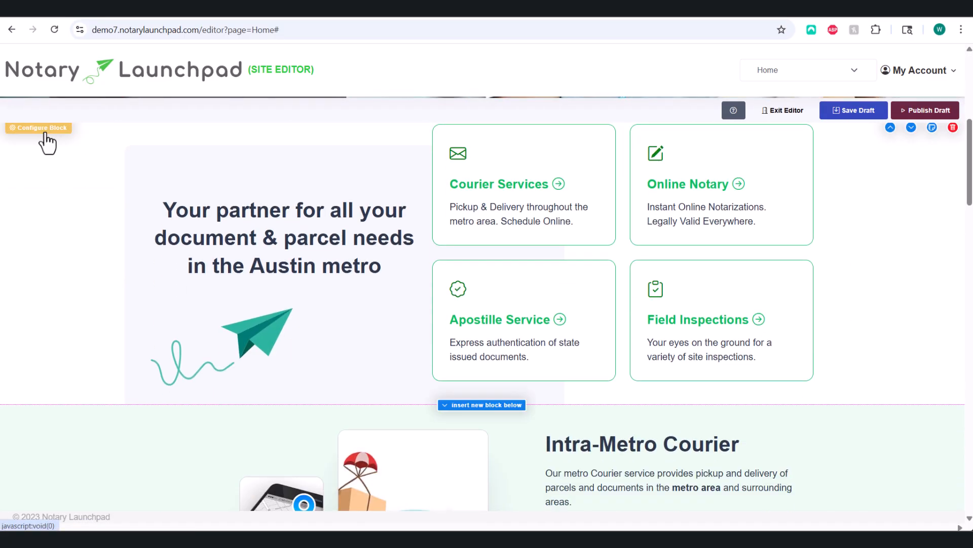
Step: Replace the Apostille Service card's description with 'jkwjelwjelwkjewljwlej'
left_click(487, 322)
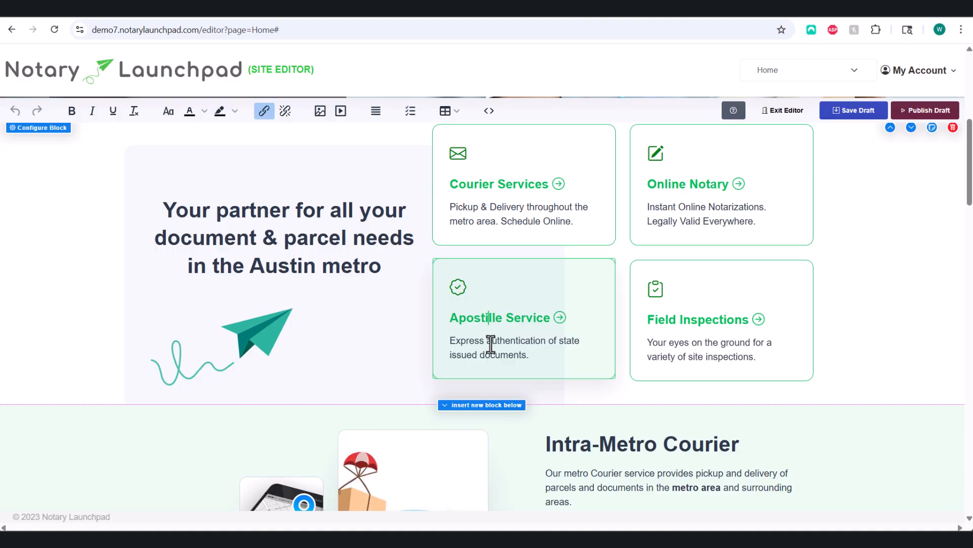
triple_click(490, 343)
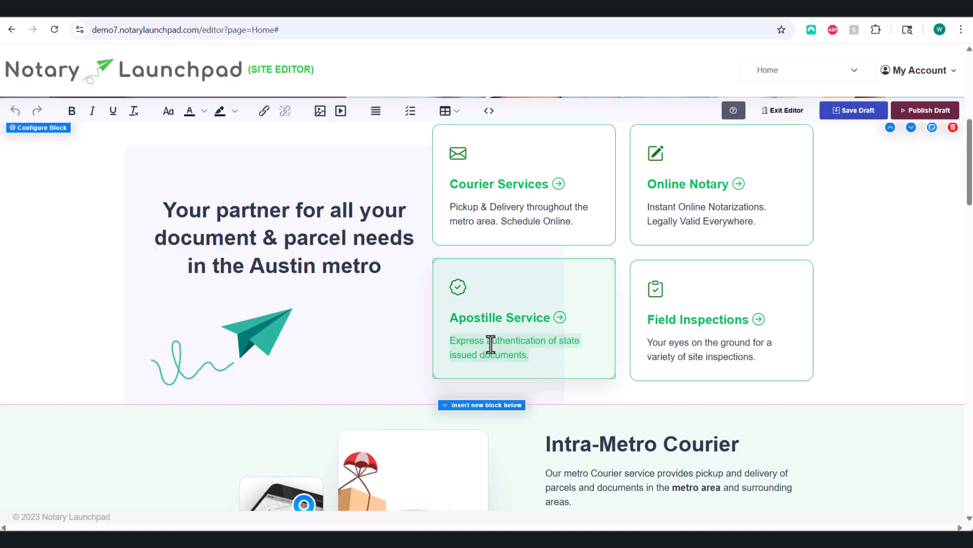
type("jkwjelwjelwkjewljwlej")
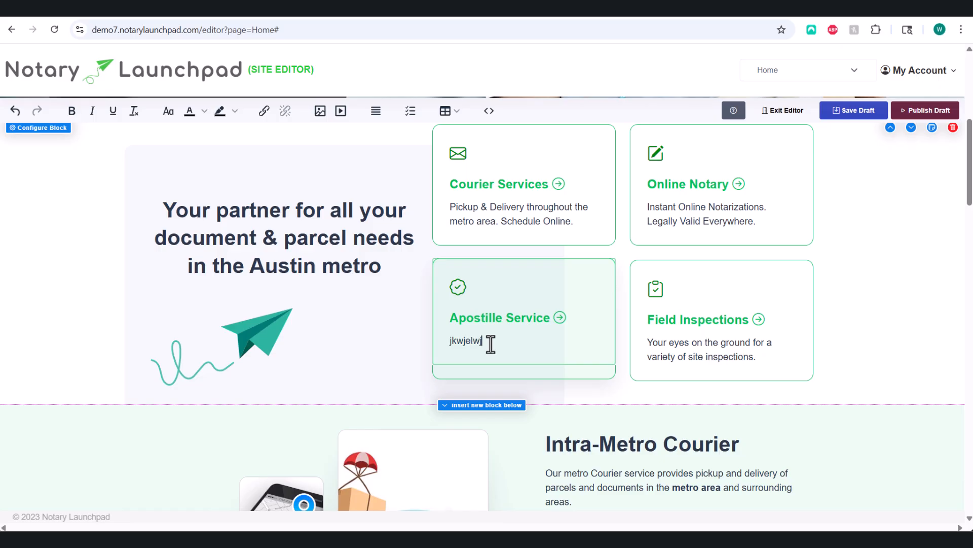
left_click(537, 383)
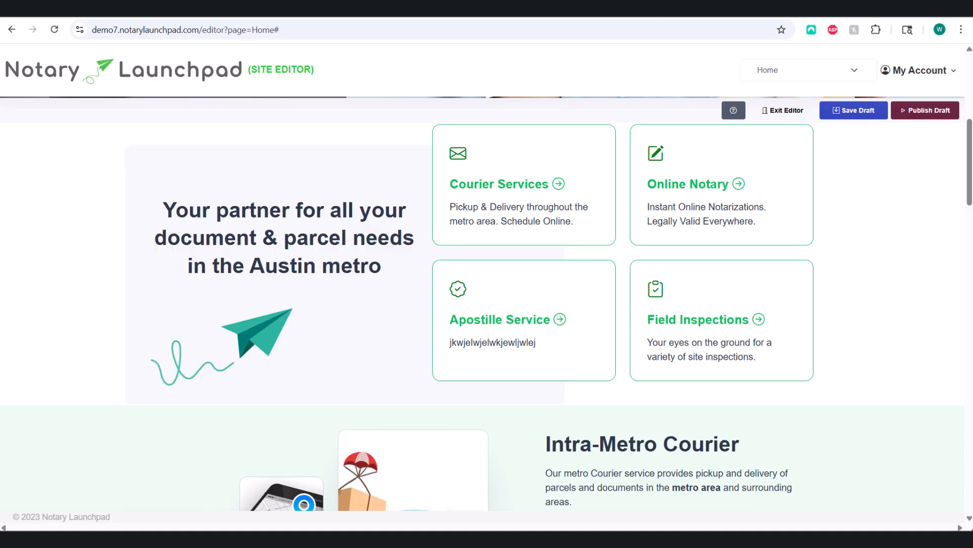
scroll(350, 366, "up", 7)
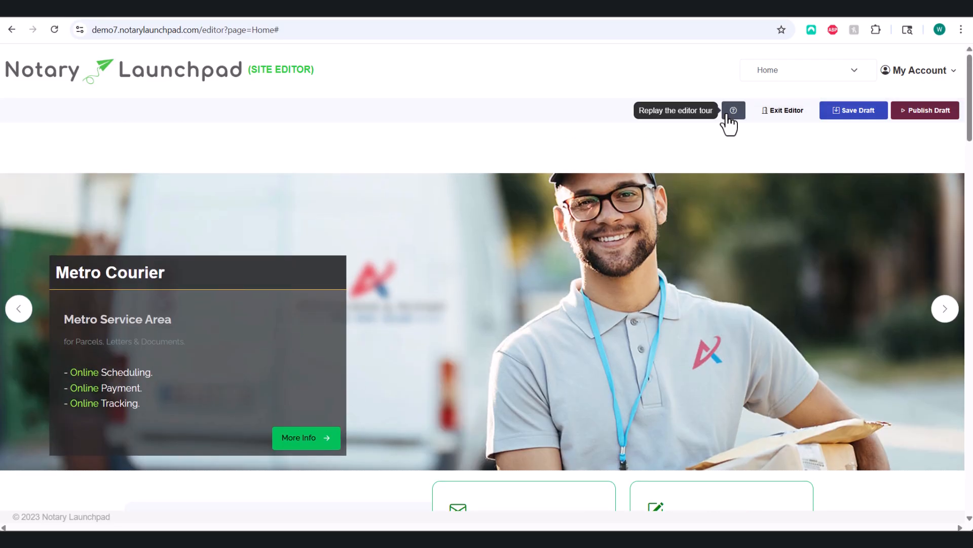
left_click(727, 115)
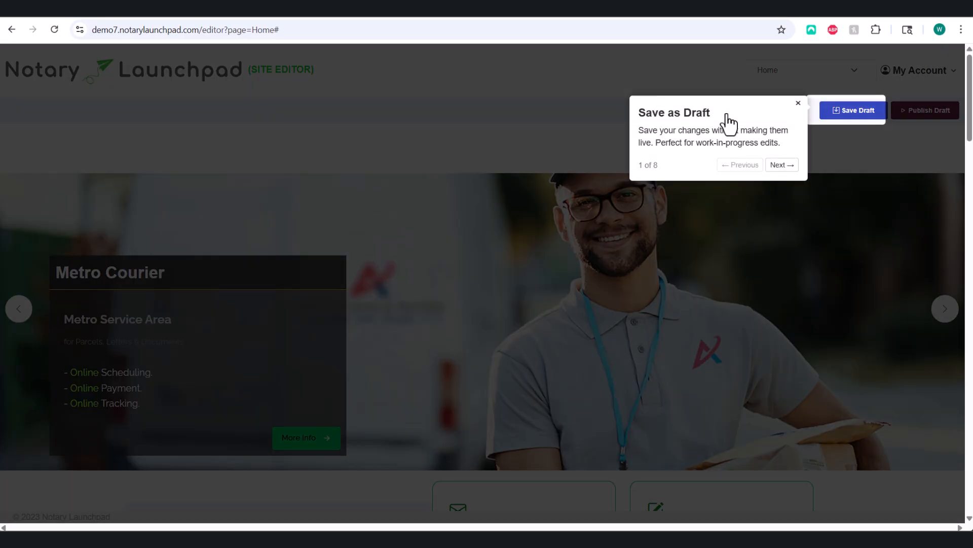
left_click(773, 167)
left_click(850, 176)
left_click(161, 152)
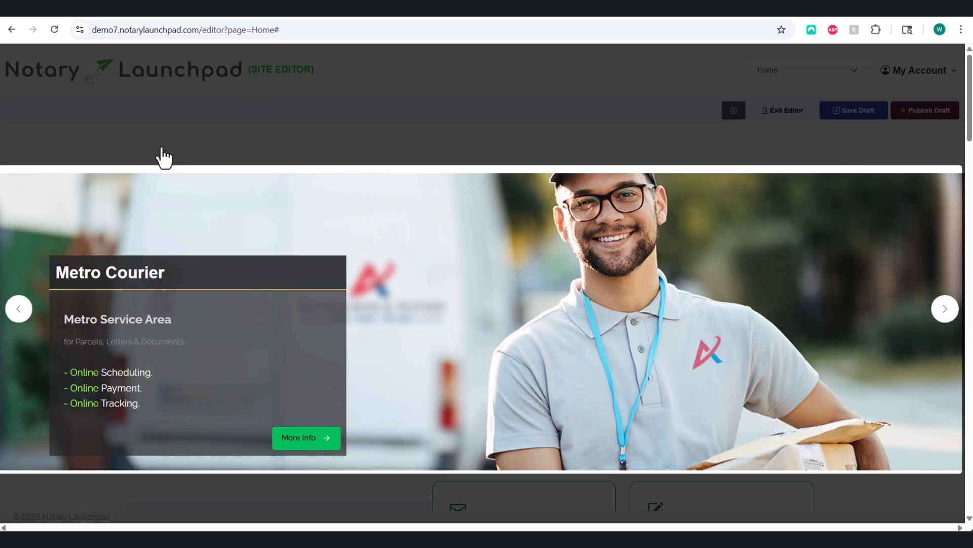
left_click(161, 150)
left_click(228, 218)
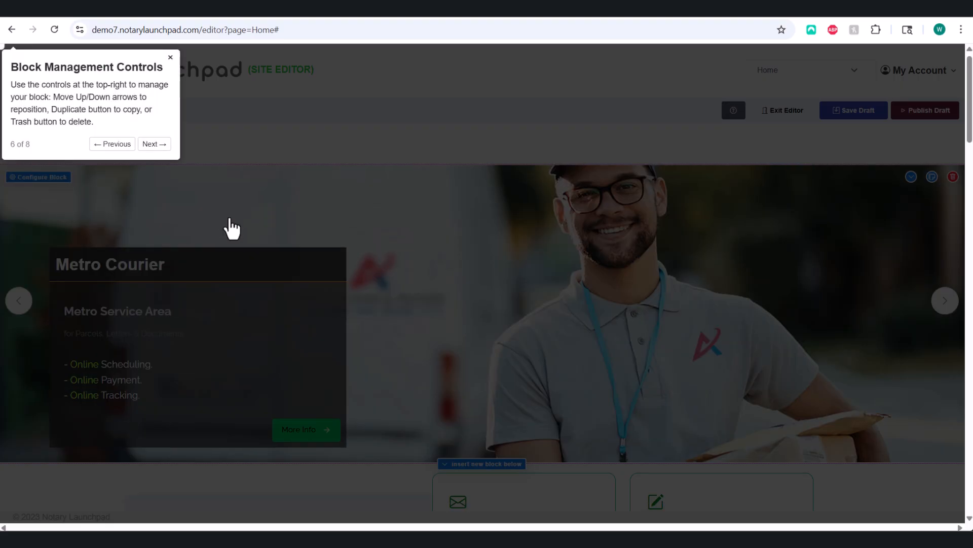
left_click(862, 166)
left_click(546, 120)
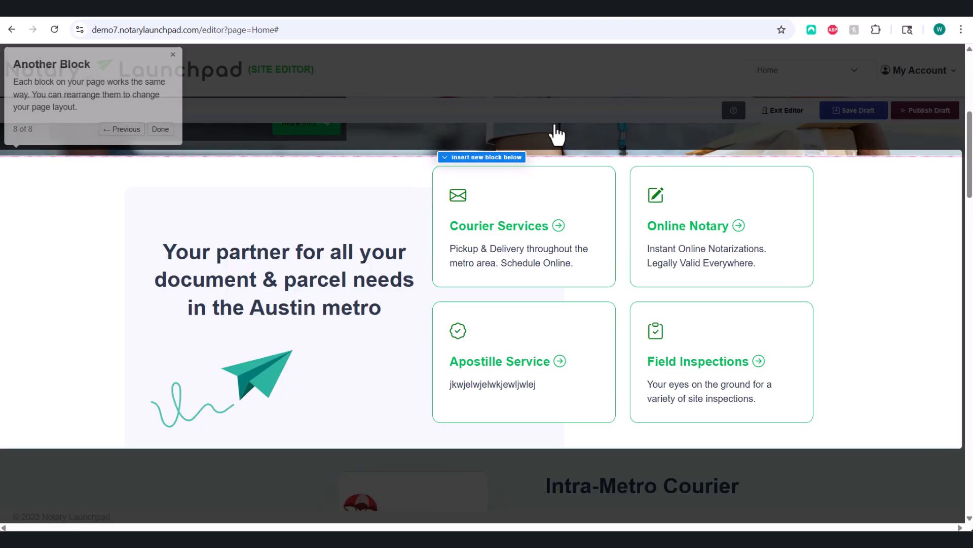
left_click(160, 131)
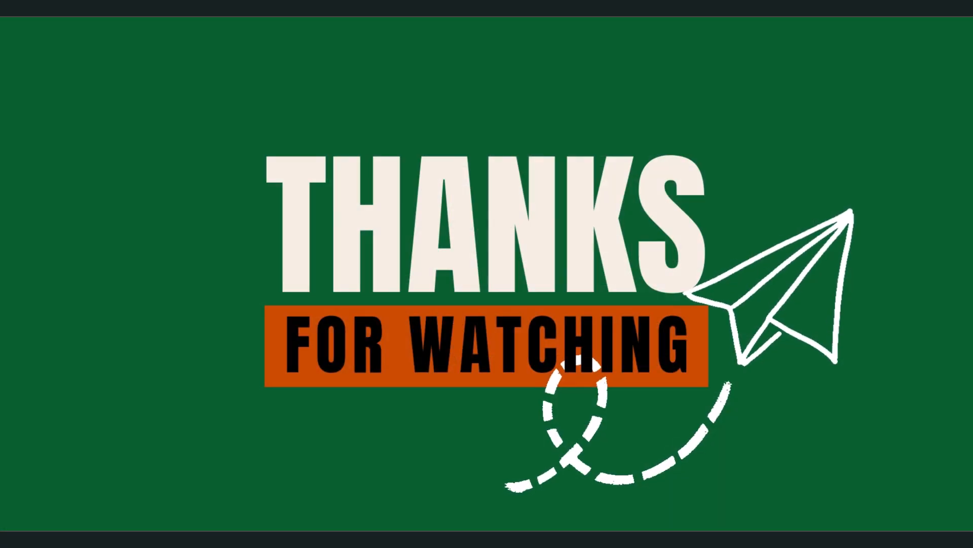